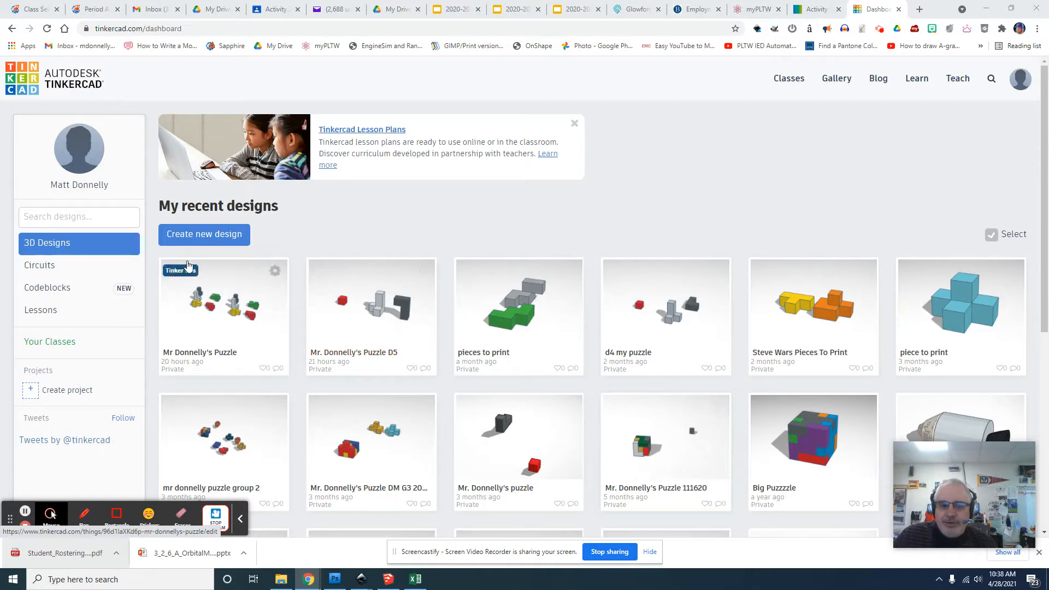
Step: Create a new 3D design and name it with the teacher's name in possessive form followed by "Puzzle"
{"action": "left_click", "coordinate": [219, 236]}
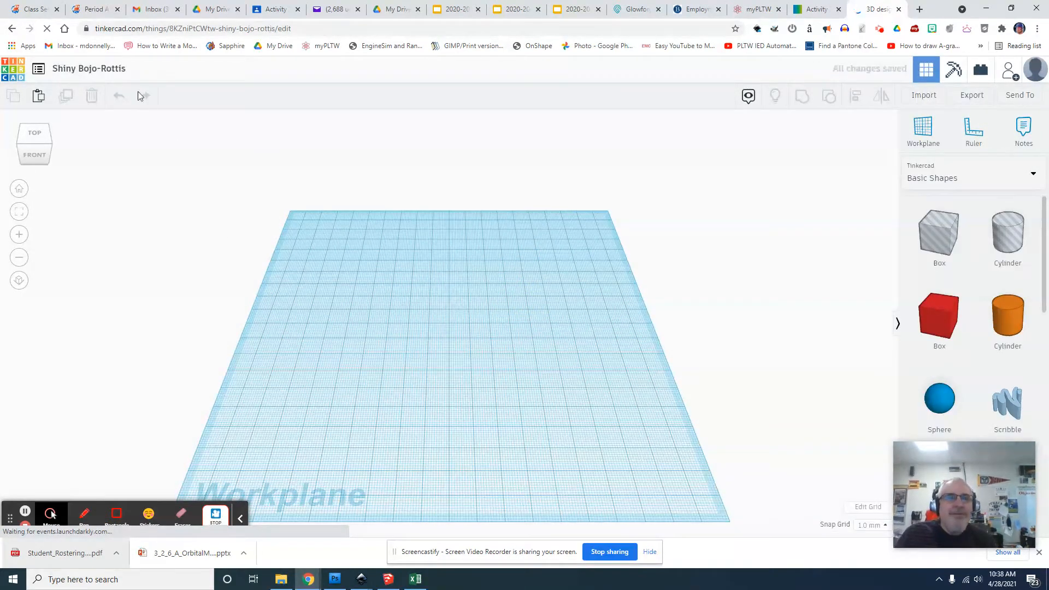
{"action": "left_click", "coordinate": [119, 69]}
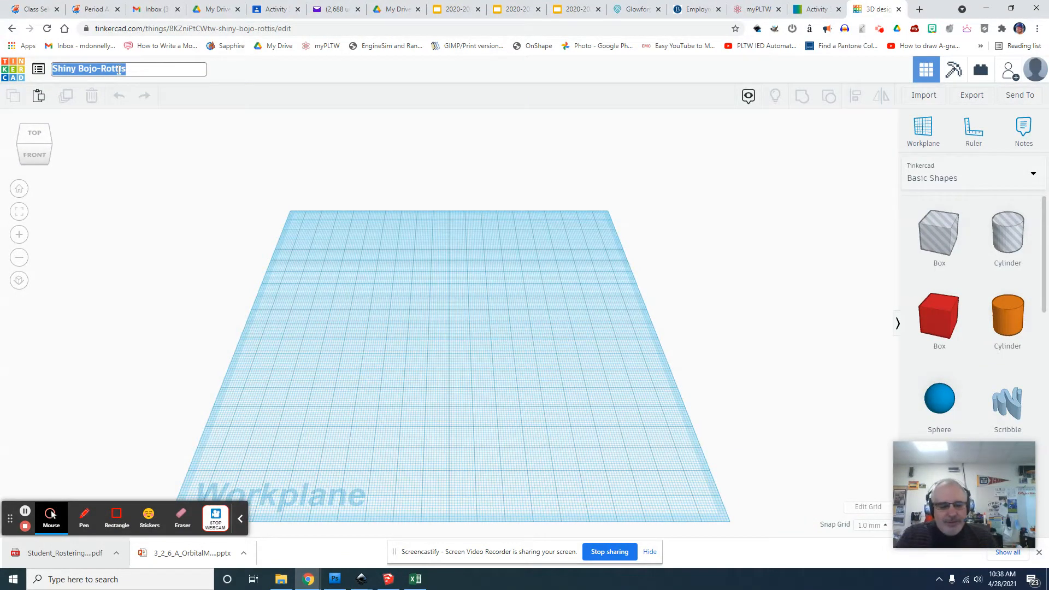
{"action": "type", "text": "Mr. Donnely"}
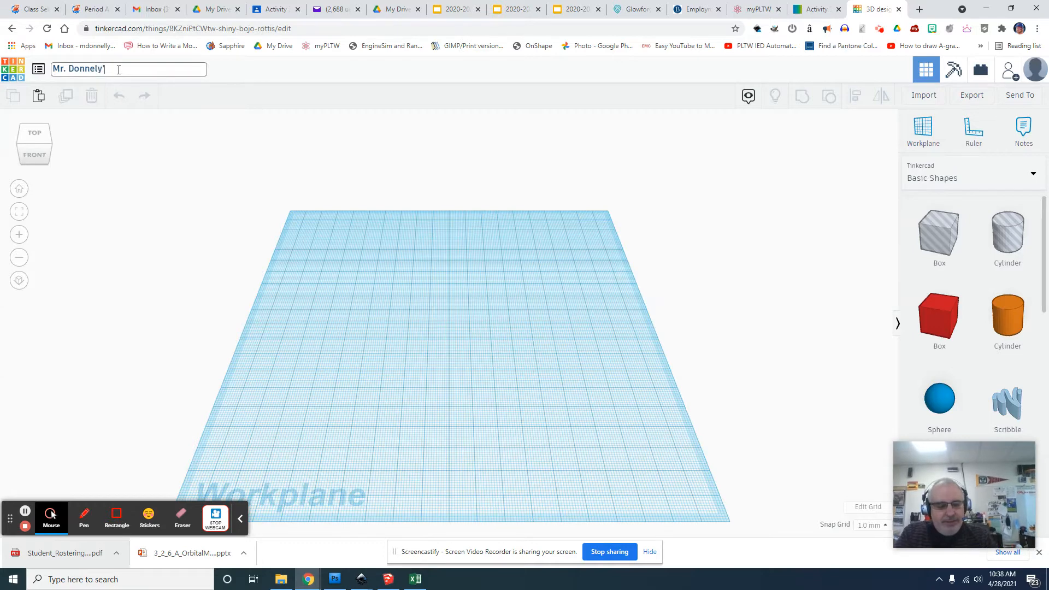
{"action": "type", "text": "'s Pizzle"}
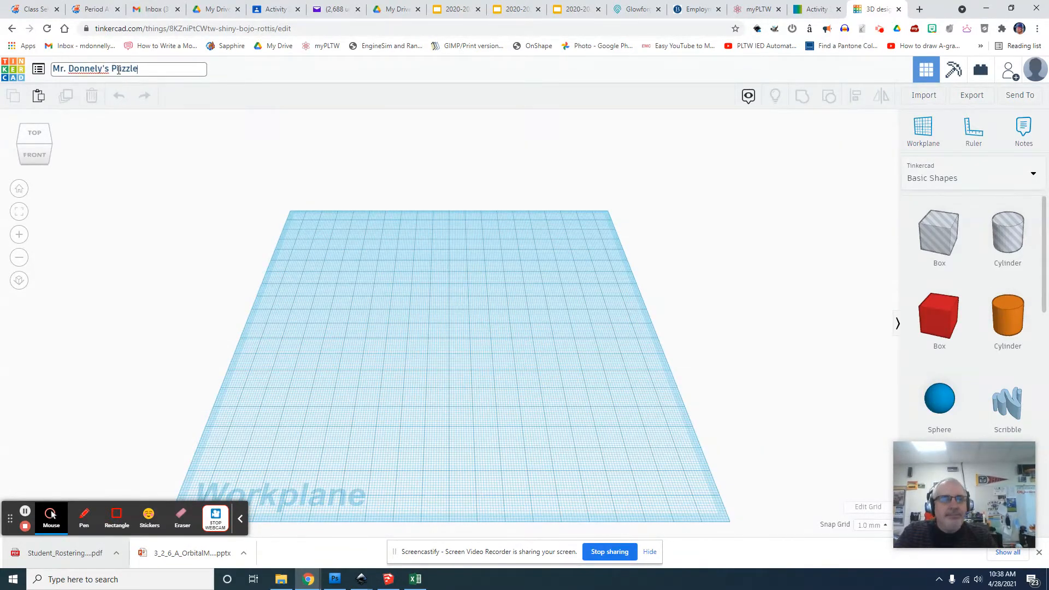
{"action": "key", "text": "Left"}
{"action": "key", "text": "Left"}
{"action": "key", "text": "Left"}
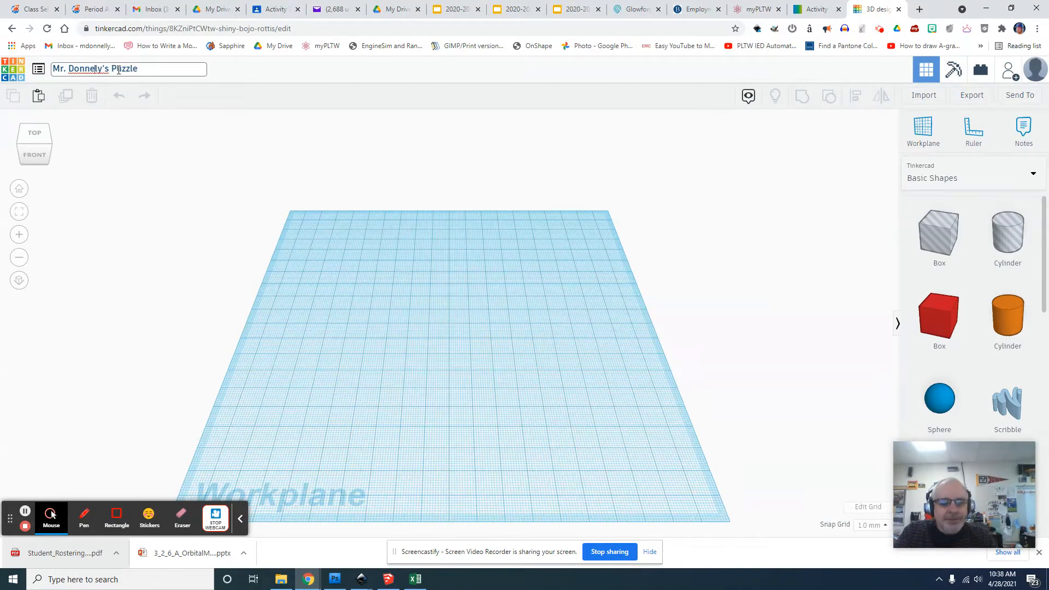
{"action": "type", "text": "l"}
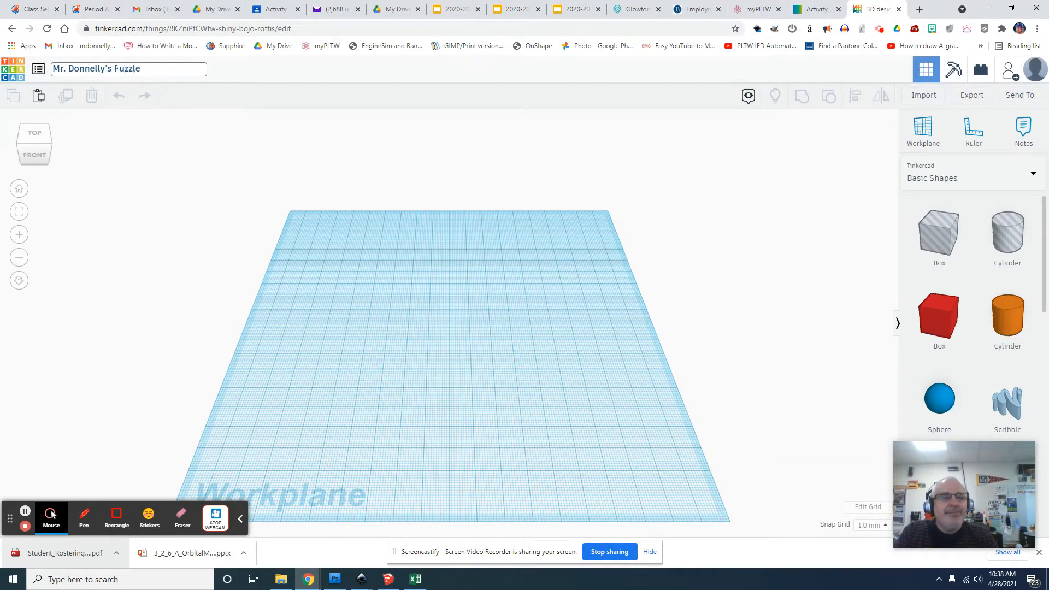
{"action": "key", "text": "Return"}
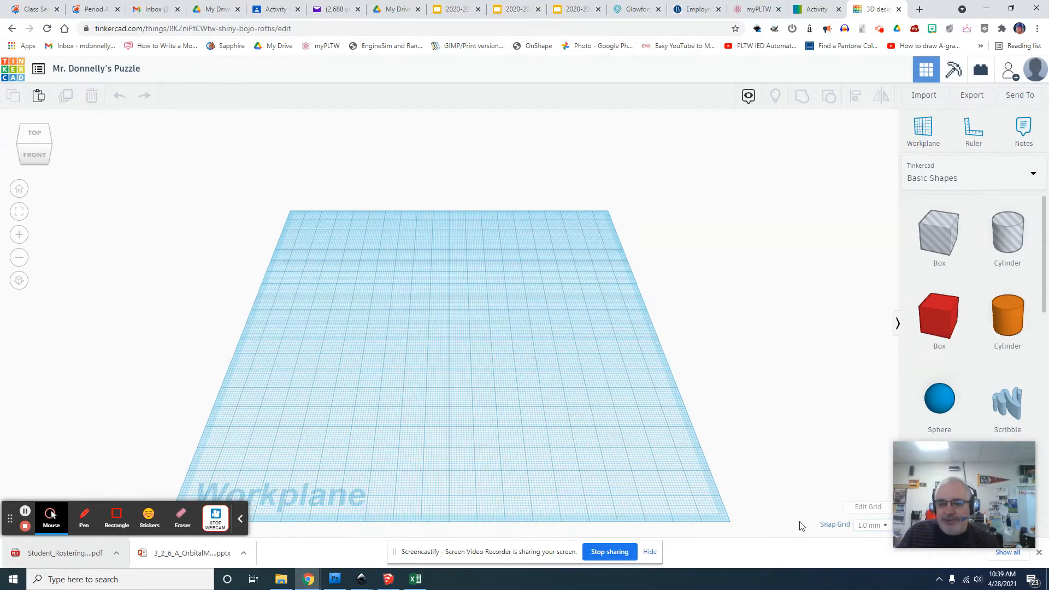
Step: Edit the workplane grid properties, changing the units to inches and the width to 10
{"action": "left_click", "coordinate": [870, 510]}
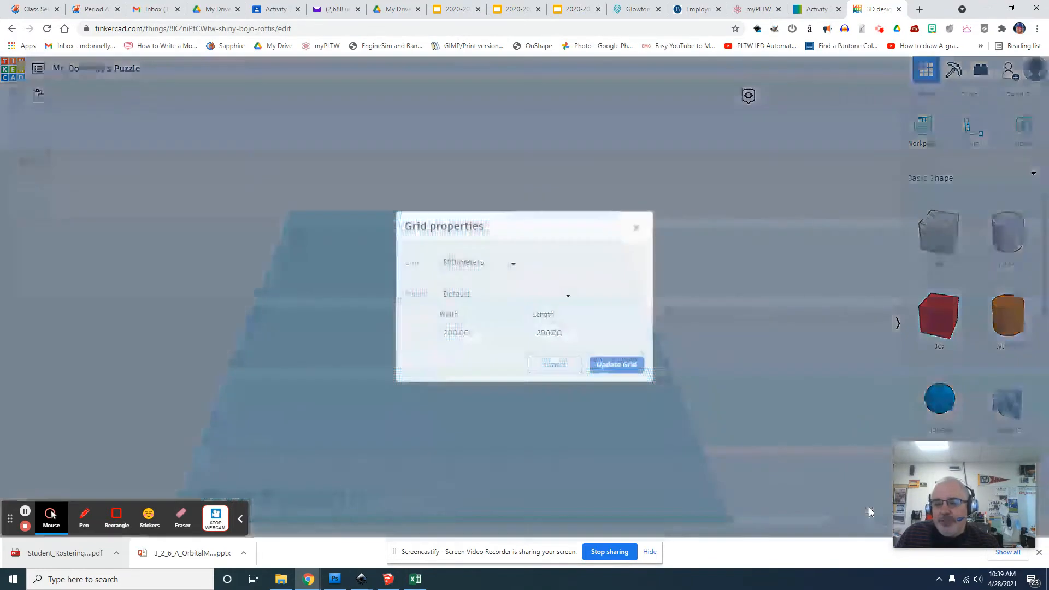
{"action": "left_click", "coordinate": [514, 271]}
{"action": "left_click", "coordinate": [484, 297]}
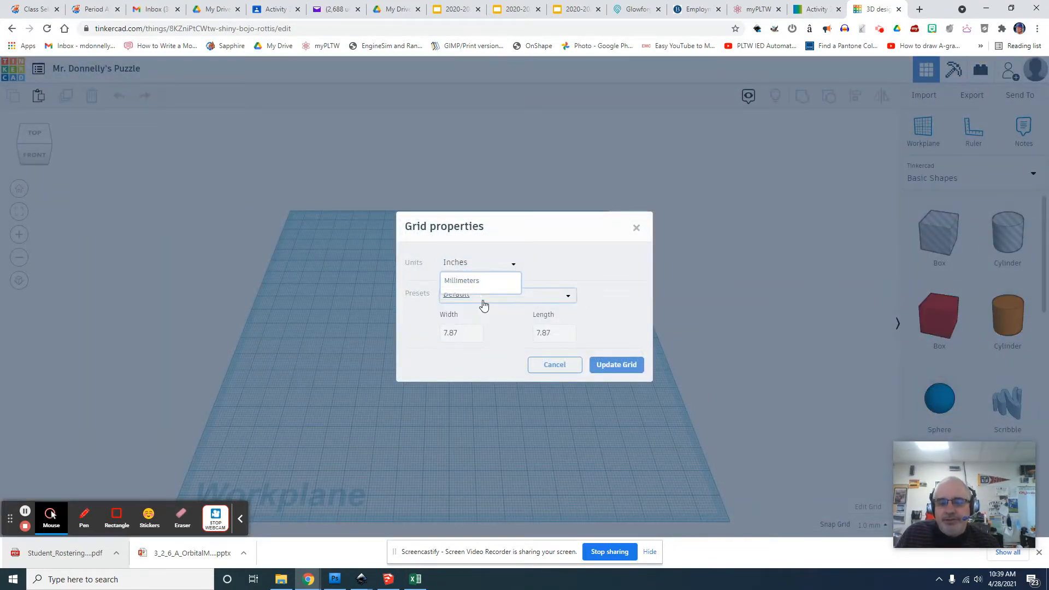
{"action": "left_click", "coordinate": [463, 331]}
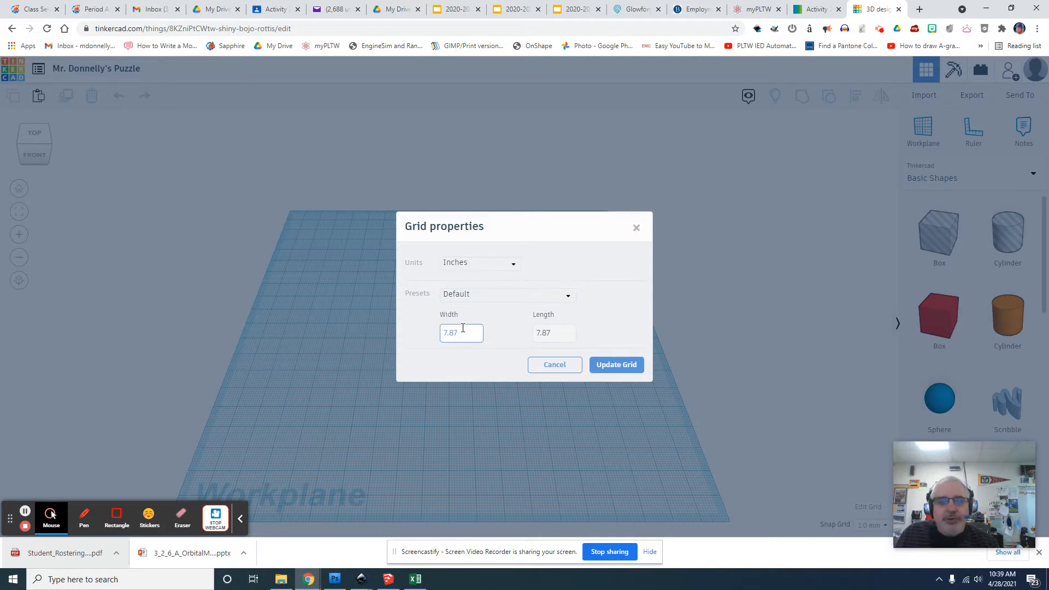
{"action": "left_click", "coordinate": [466, 334]}
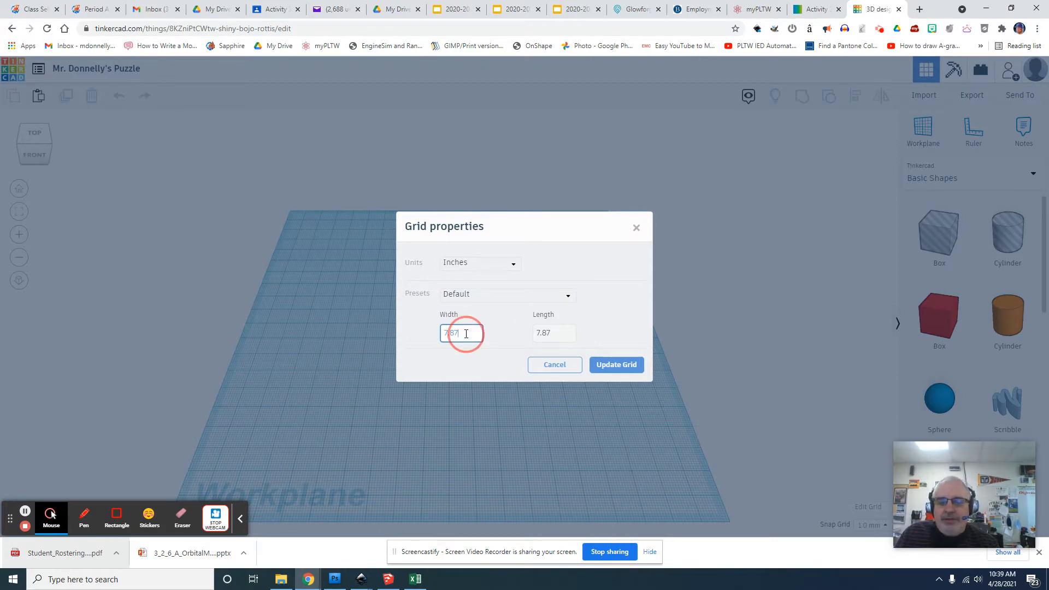
{"action": "key", "text": "BackSpace"}
{"action": "key", "text": "BackSpace"}
{"action": "key", "text": "BackSpace"}
{"action": "key", "text": "BackSpace"}
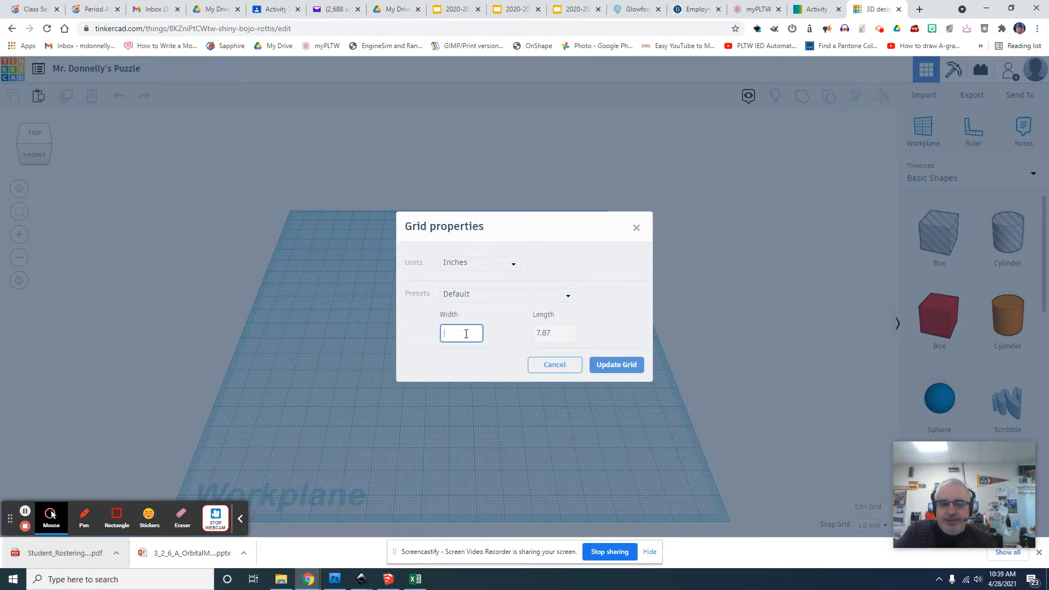
{"action": "type", "text": "10"}
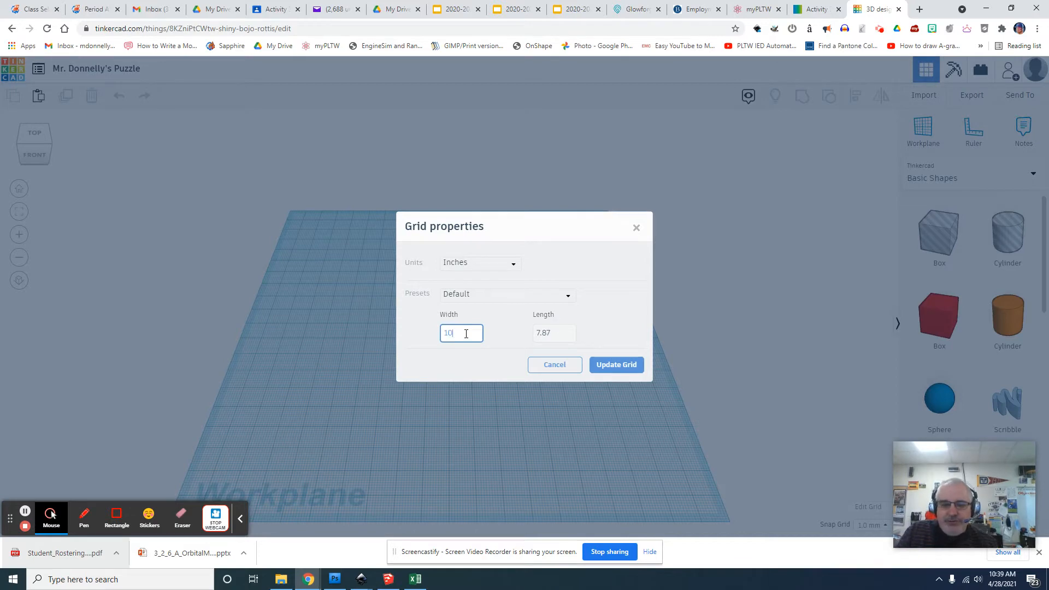
Step: Set the grid length to 10 inches and apply the updated grid to the workplane
{"action": "left_click", "coordinate": [559, 333]}
{"action": "key", "text": "BackSpace"}
{"action": "key", "text": "BackSpace"}
{"action": "key", "text": "BackSpace"}
{"action": "key", "text": "BackSpace"}
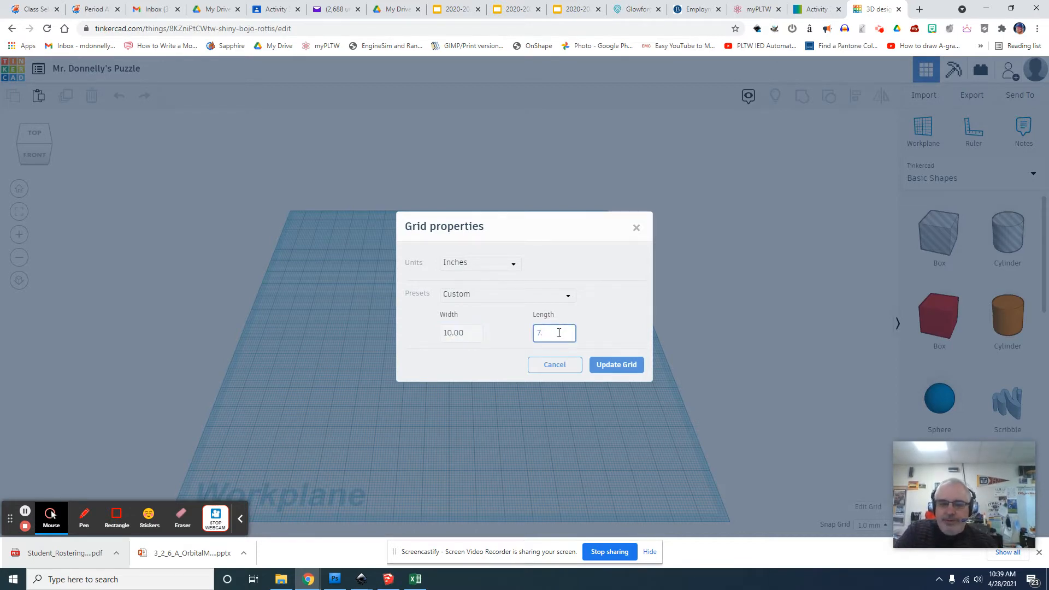
{"action": "type", "text": "10"}
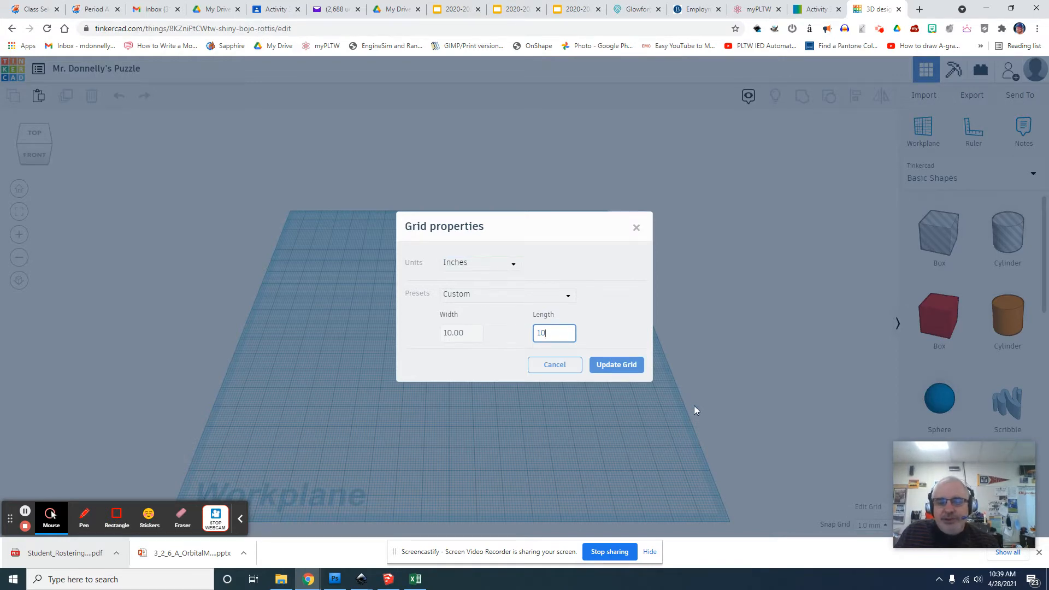
{"action": "left_click", "coordinate": [619, 366]}
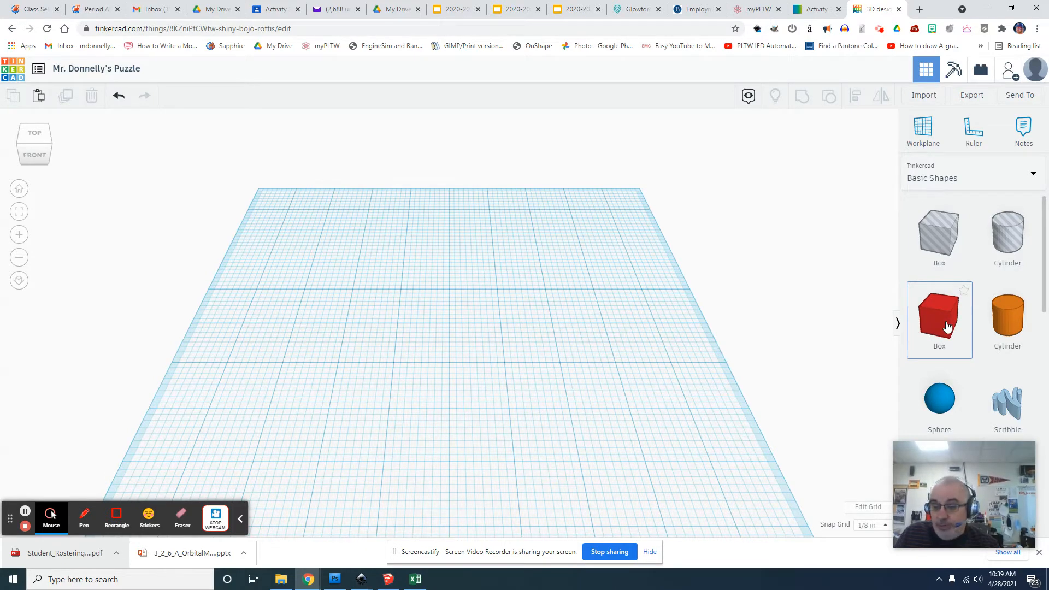
Step: Place a red box on the workplane and set its length, width and height to 0.75 in
{"action": "left_click_drag", "start_coordinate": [947, 326], "coordinate": [523, 293]}
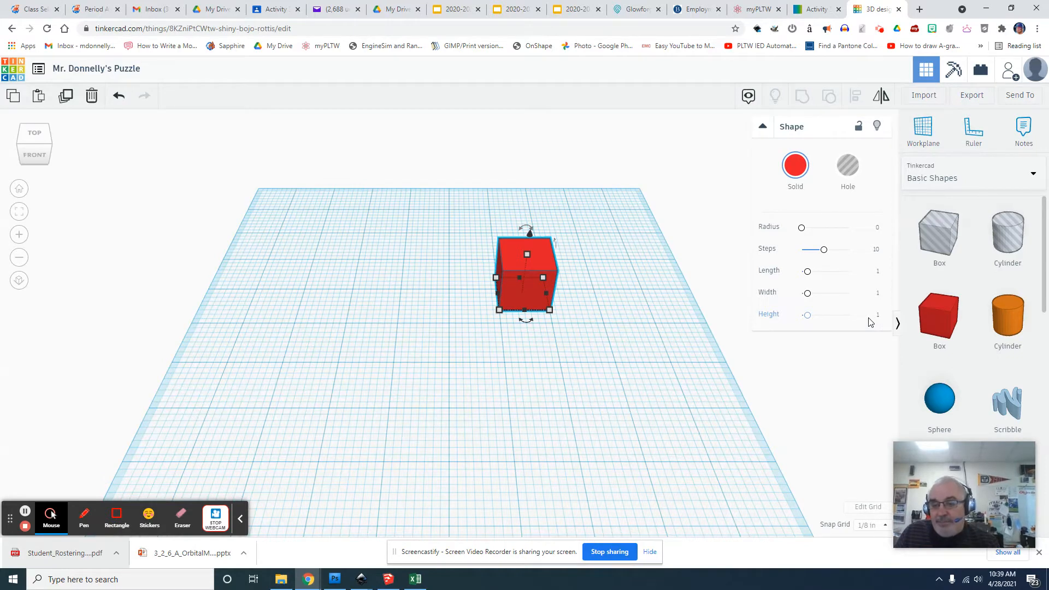
{"action": "left_click", "coordinate": [877, 271]}
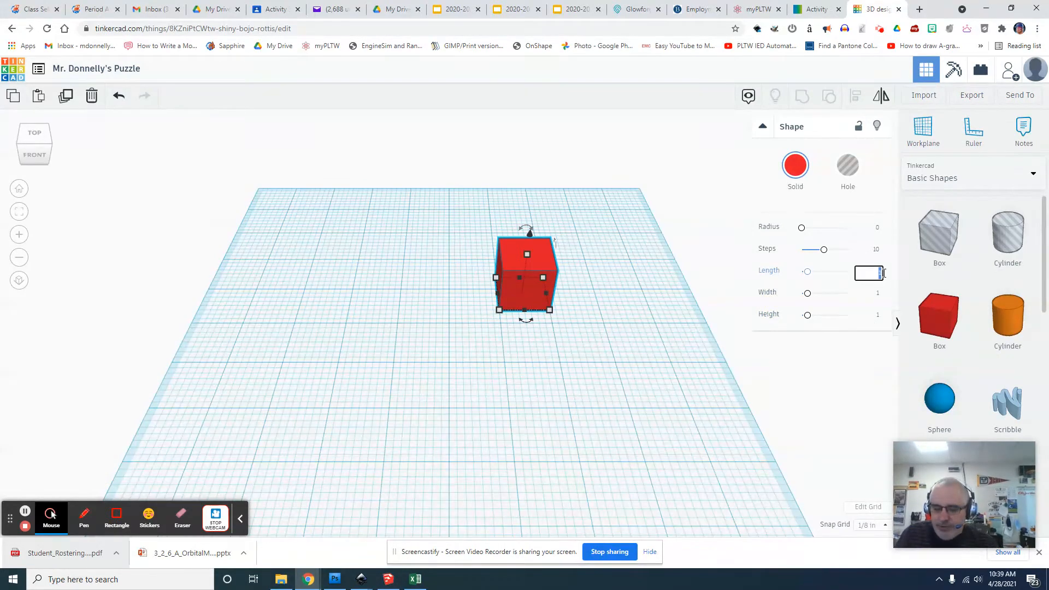
{"action": "type", "text": "0.75"}
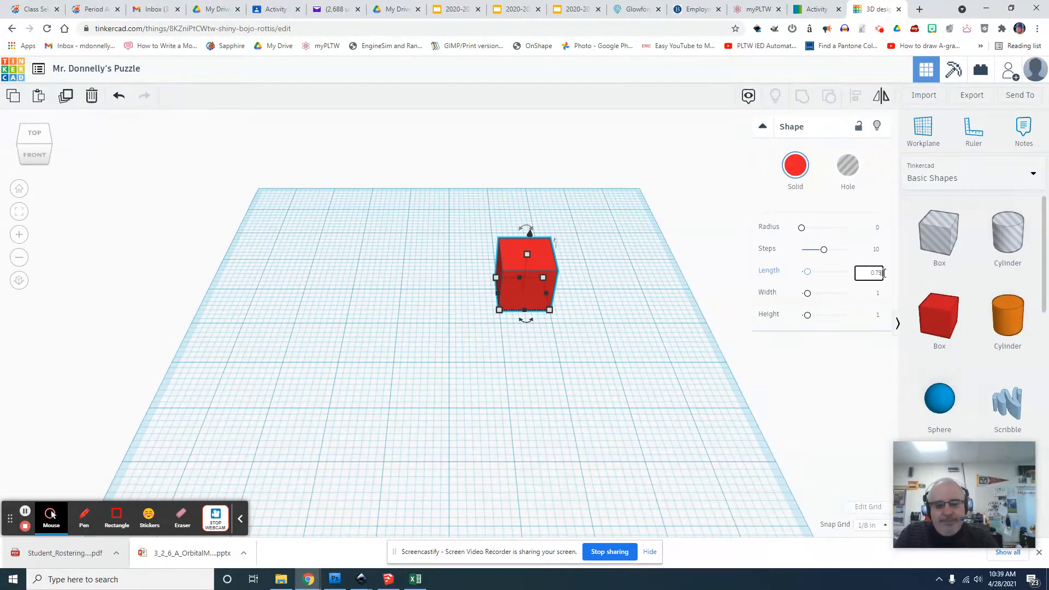
{"action": "key", "text": "Return"}
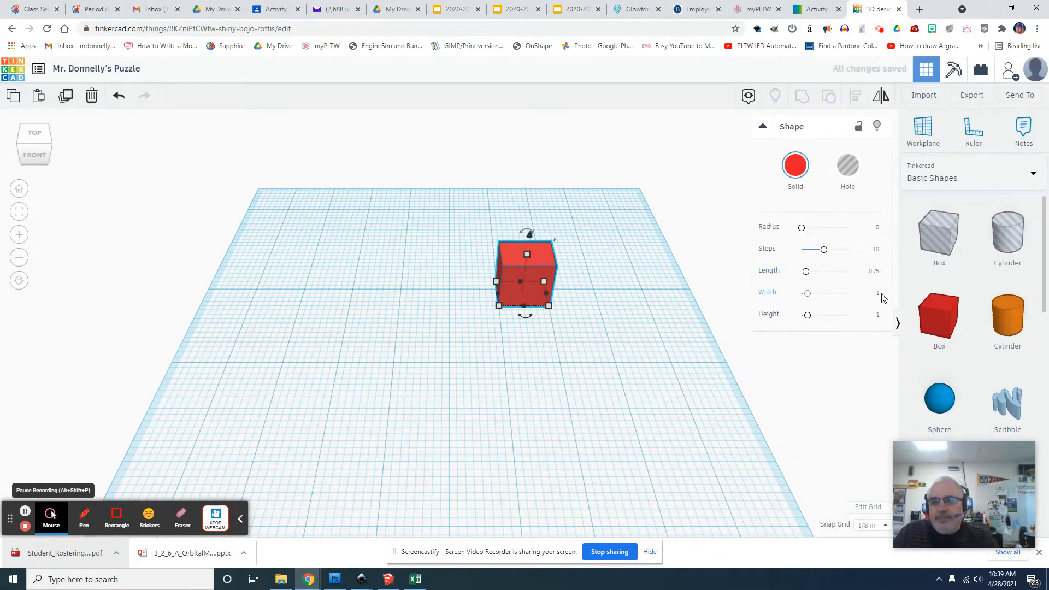
{"action": "left_click", "coordinate": [879, 295]}
{"action": "left_click", "coordinate": [876, 295]}
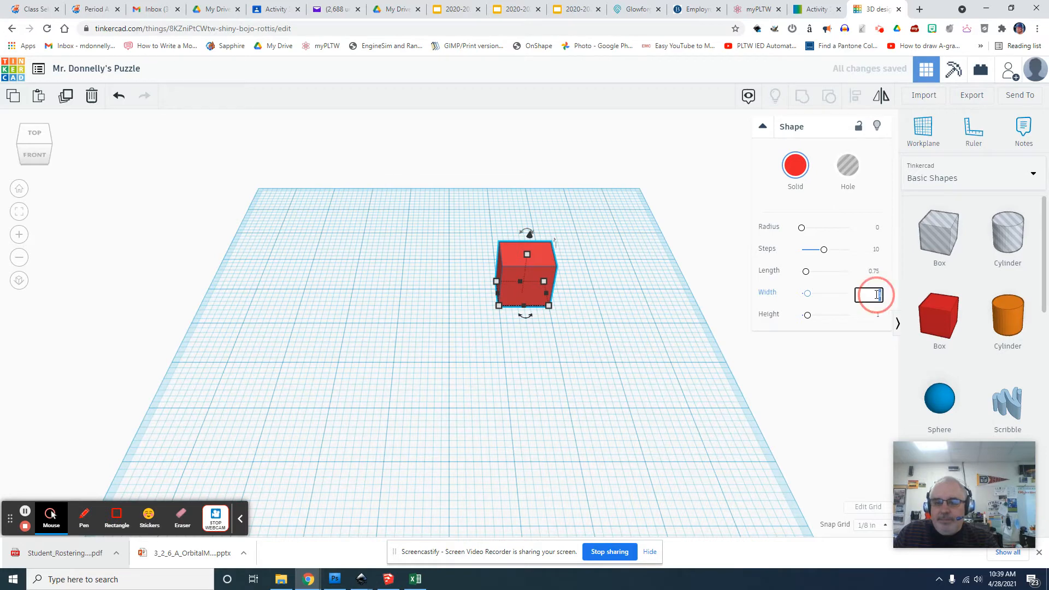
{"action": "type", "text": "0.75"}
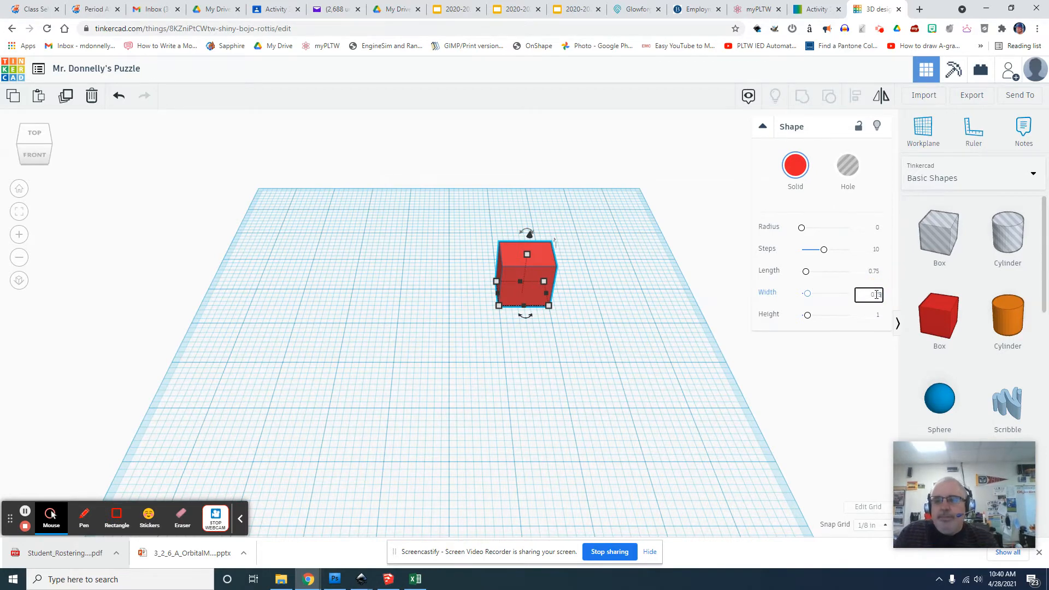
{"action": "left_click", "coordinate": [878, 316]}
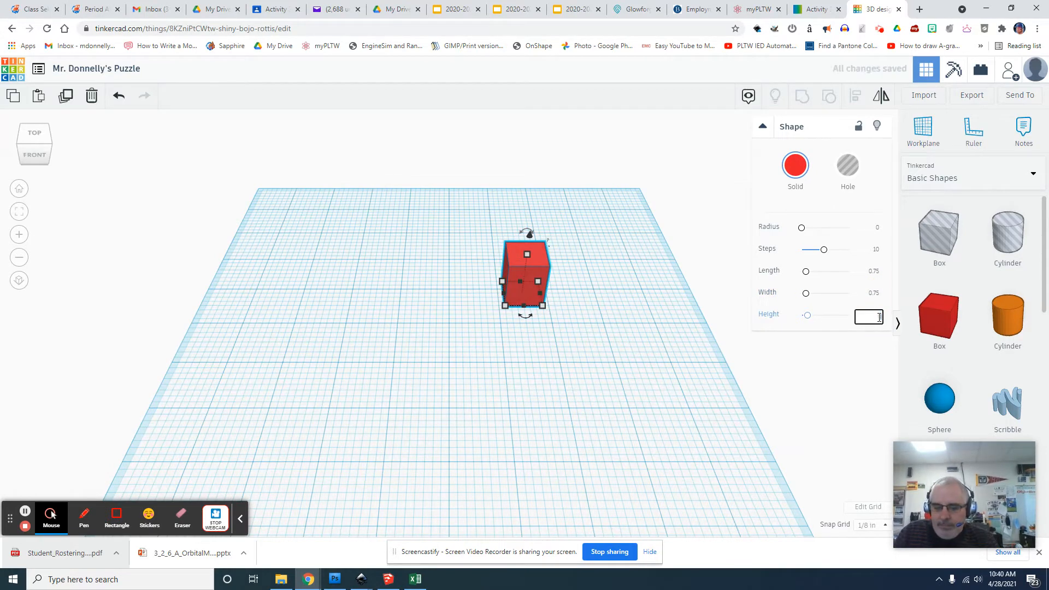
{"action": "type", "text": "0.75"}
{"action": "key", "text": "Return"}
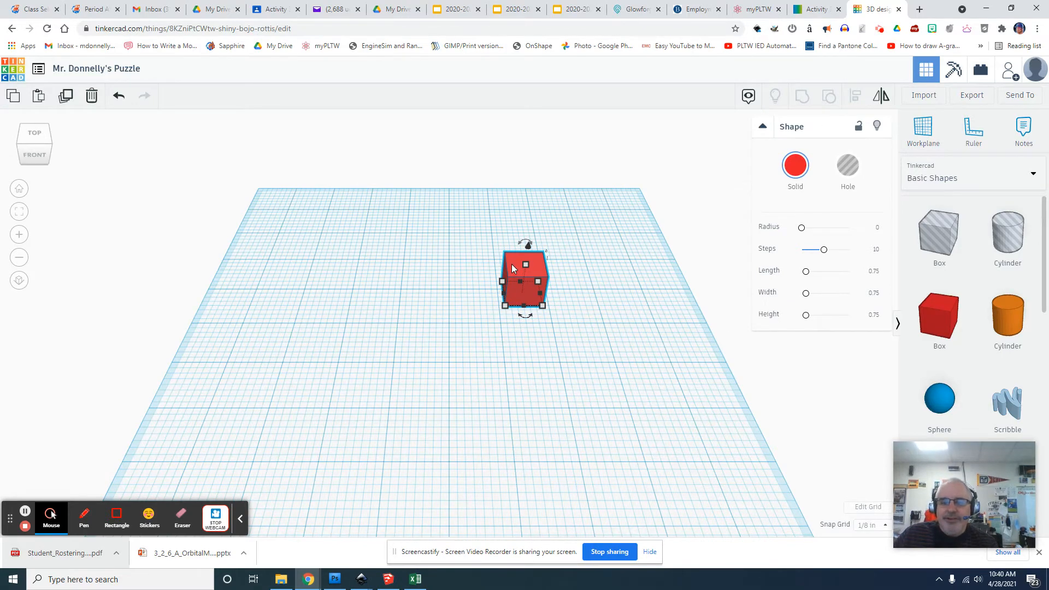
Step: Move the red cube to the workplane's back-left corner and place a pasted copy near the middle of the workplane
{"action": "left_click_drag", "start_coordinate": [503, 261], "coordinate": [267, 184]}
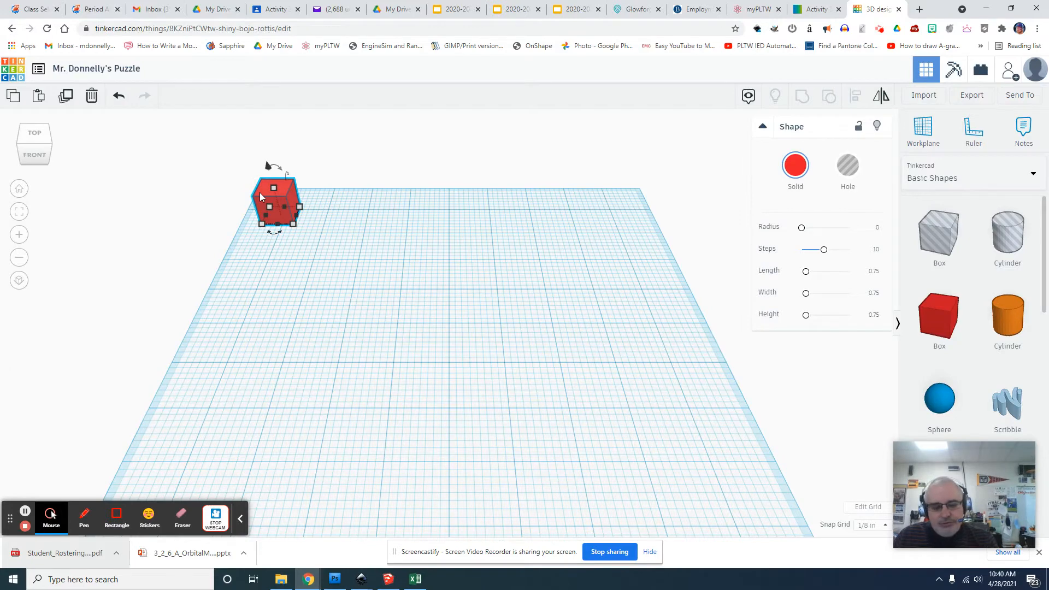
{"action": "left_click", "coordinate": [354, 291]}
{"action": "left_click", "coordinate": [407, 346]}
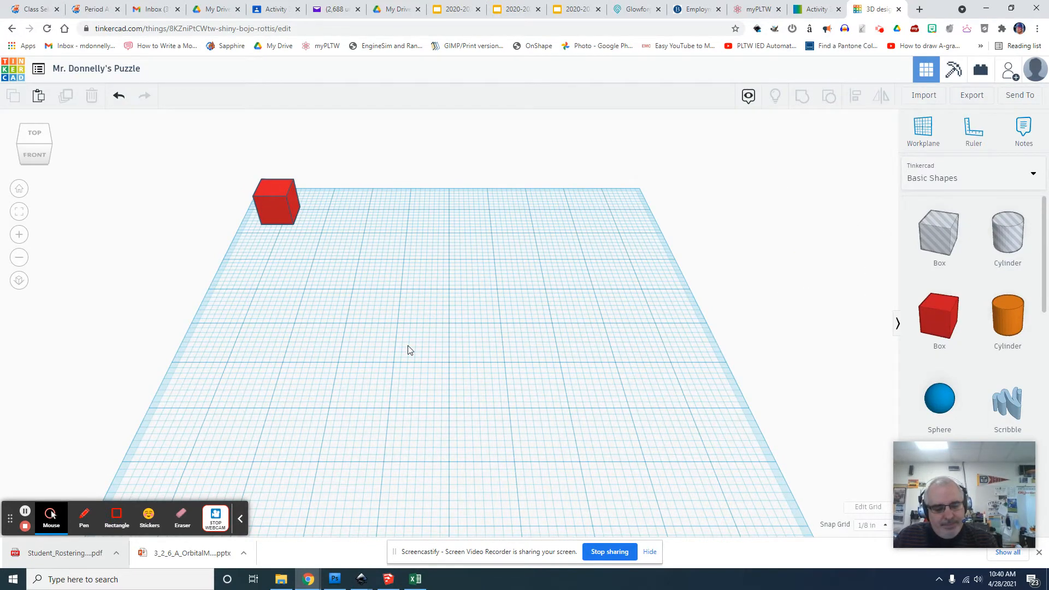
{"action": "key", "text": "ctrl+v"}
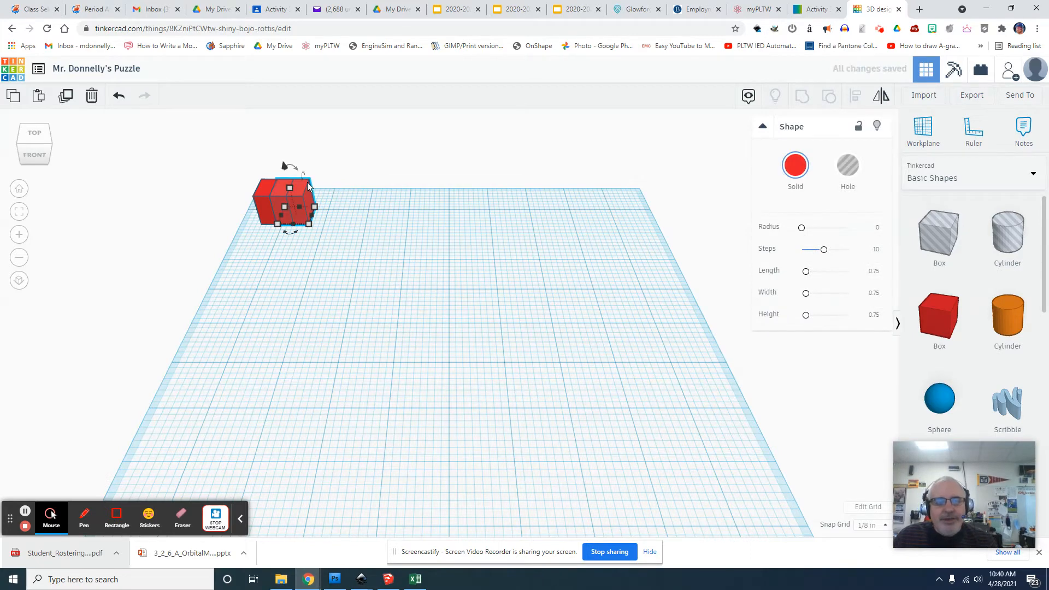
{"action": "left_click_drag", "start_coordinate": [309, 186], "coordinate": [520, 301]}
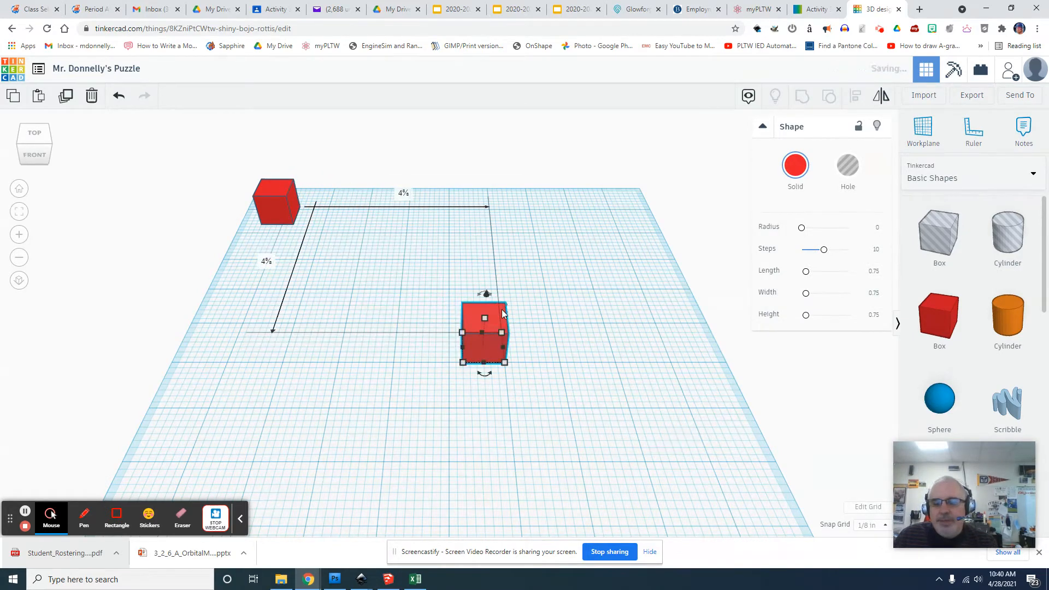
Step: Recolour the copied cube near the middle of the workplane to the dark gray preset
{"action": "left_click", "coordinate": [800, 167]}
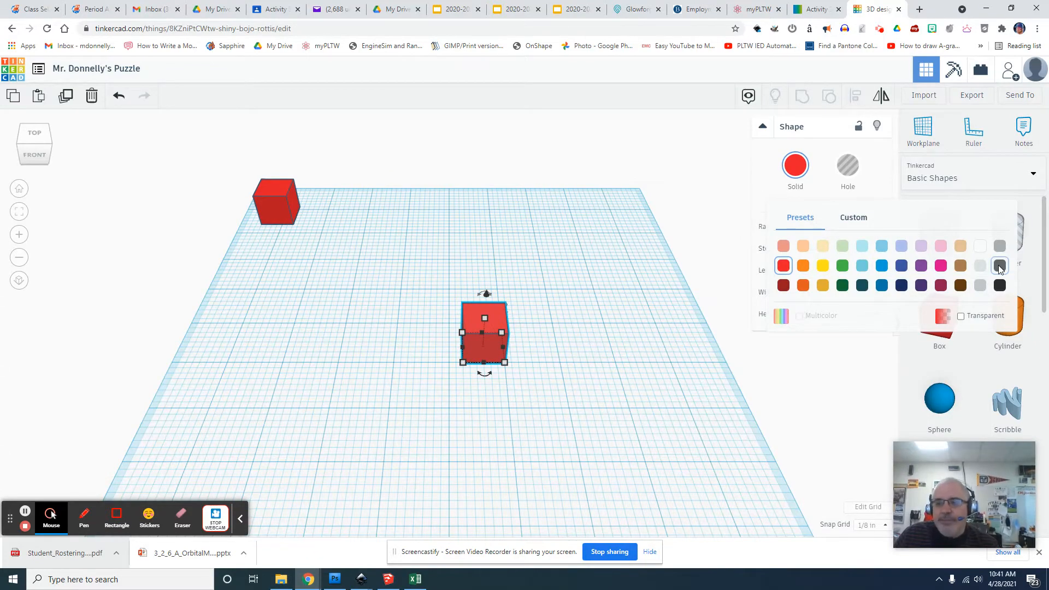
{"action": "left_click", "coordinate": [999, 267]}
{"action": "left_click", "coordinate": [552, 325]}
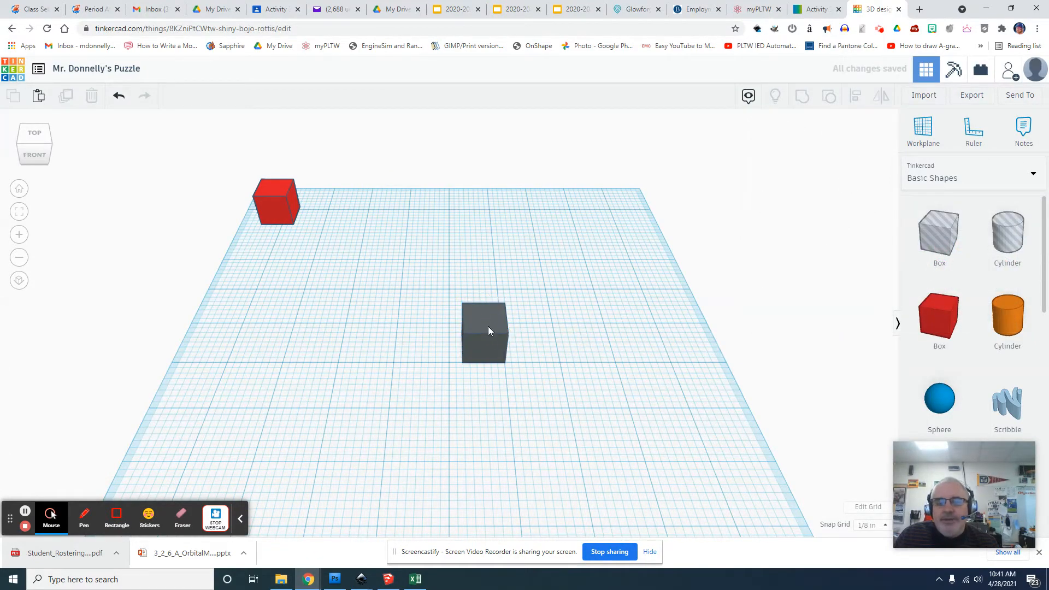
Step: Duplicate the dark gray cube twice along its right side to form a straight row of three adjoining cubes
{"action": "left_click", "coordinate": [487, 330]}
{"action": "right_click_drag", "start_coordinate": [491, 392], "coordinate": [527, 373]}
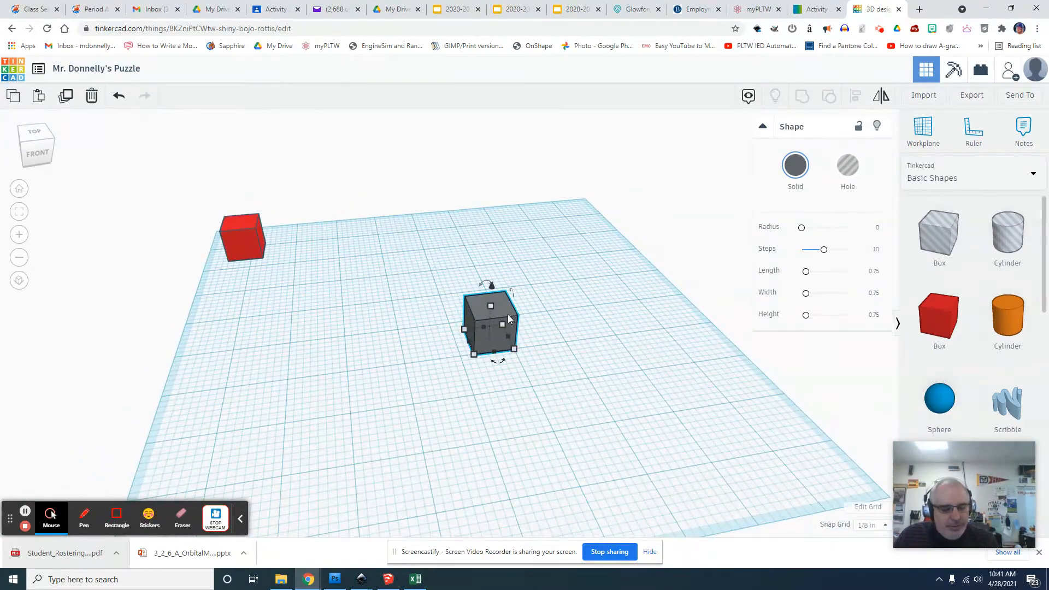
{"action": "left_click_drag", "start_coordinate": [507, 313], "coordinate": [555, 306]}
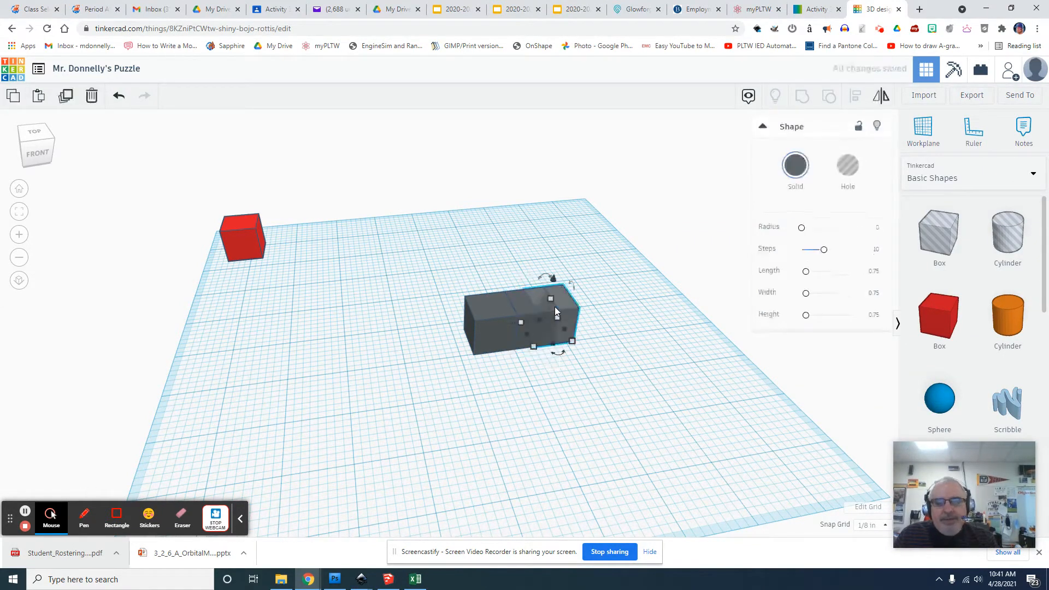
{"action": "left_click_drag", "start_coordinate": [565, 300], "coordinate": [585, 298]}
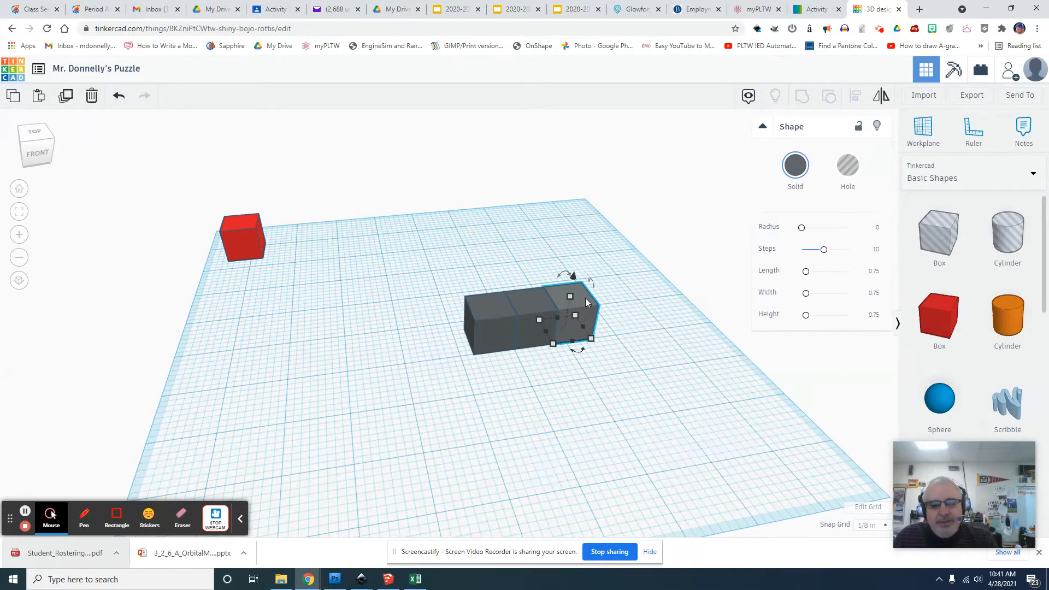
Step: Duplicate the row's right end cube, shift the copy 3/8 in further along the row and raise it about half a cube
{"action": "key", "text": "Right"}
{"action": "key", "text": "Right"}
{"action": "key", "text": "Right"}
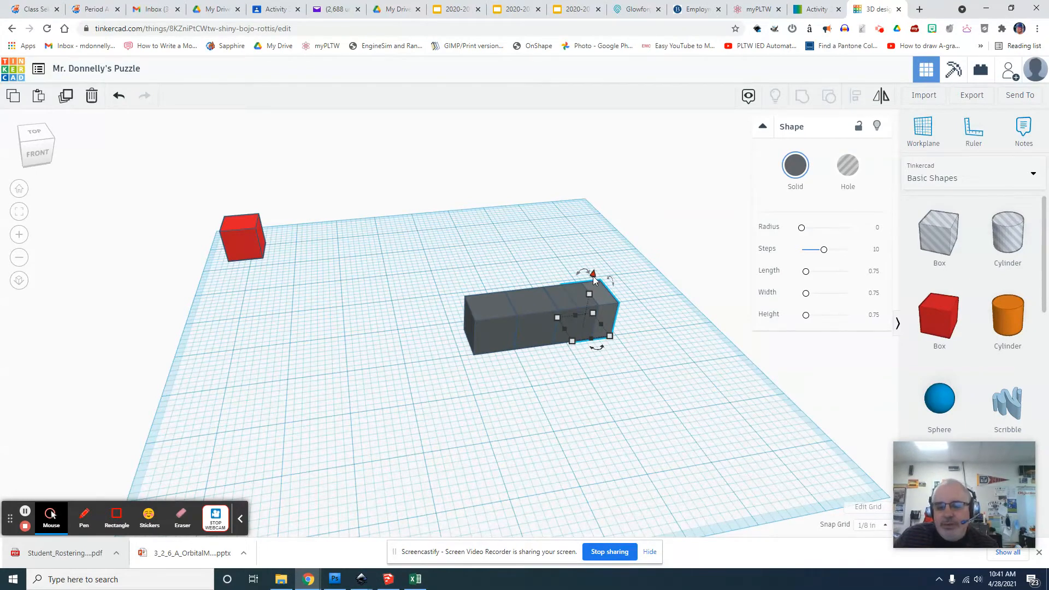
{"action": "left_click_drag", "start_coordinate": [595, 278], "coordinate": [596, 261]}
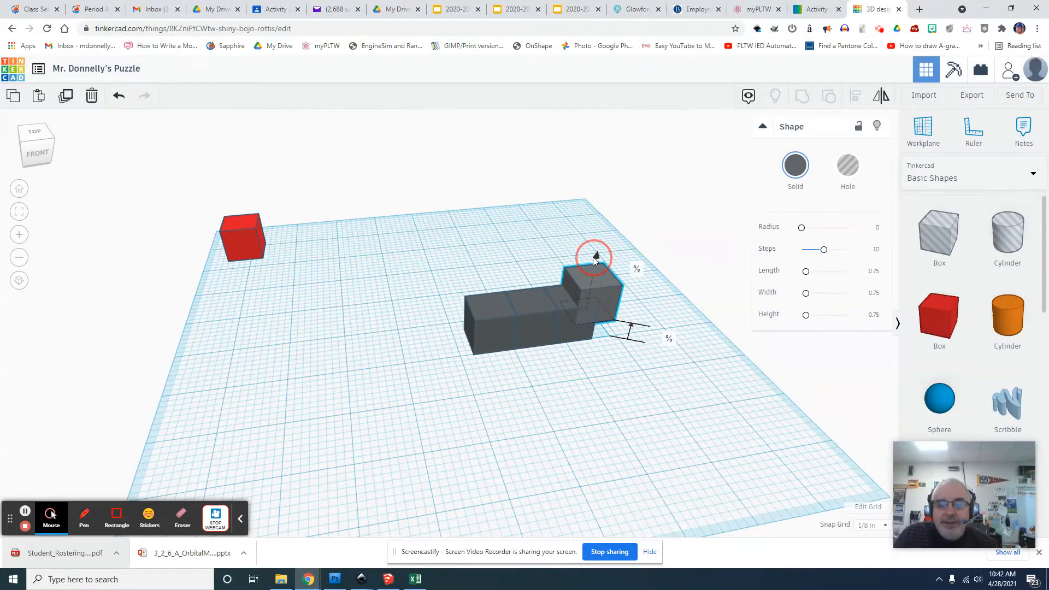
Step: Stack the raised cube directly on the row's end cube and group the four dark gray cubes into one piece
{"action": "mouse_move", "coordinate": [595, 261]}
{"action": "left_mouse_down"}
{"action": "mouse_move", "coordinate": [595, 240]}
{"action": "mouse_move", "coordinate": [597, 267]}
{"action": "left_mouse_up"}
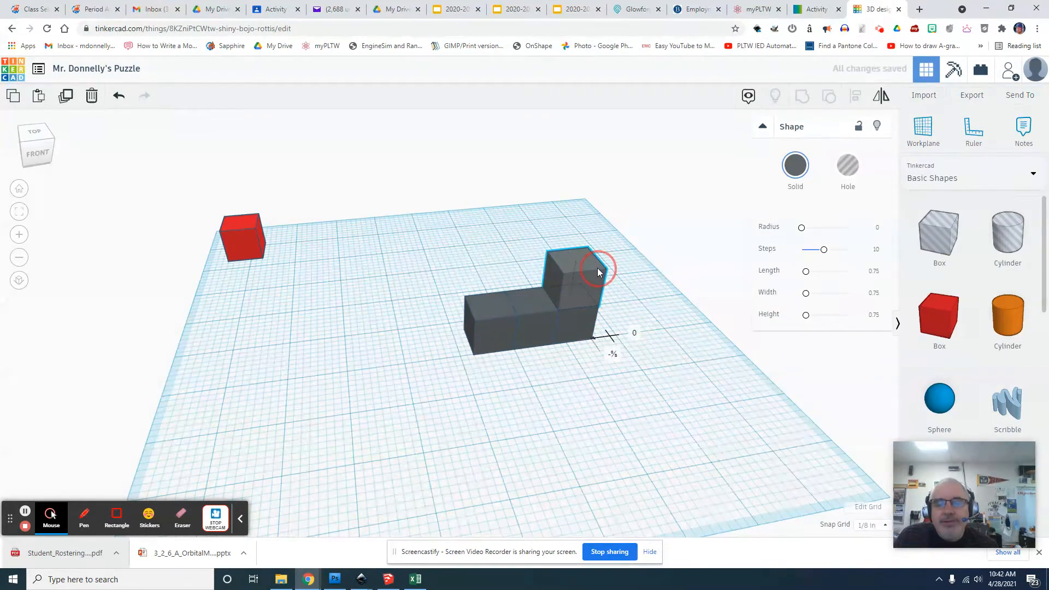
{"action": "left_click", "coordinate": [664, 308]}
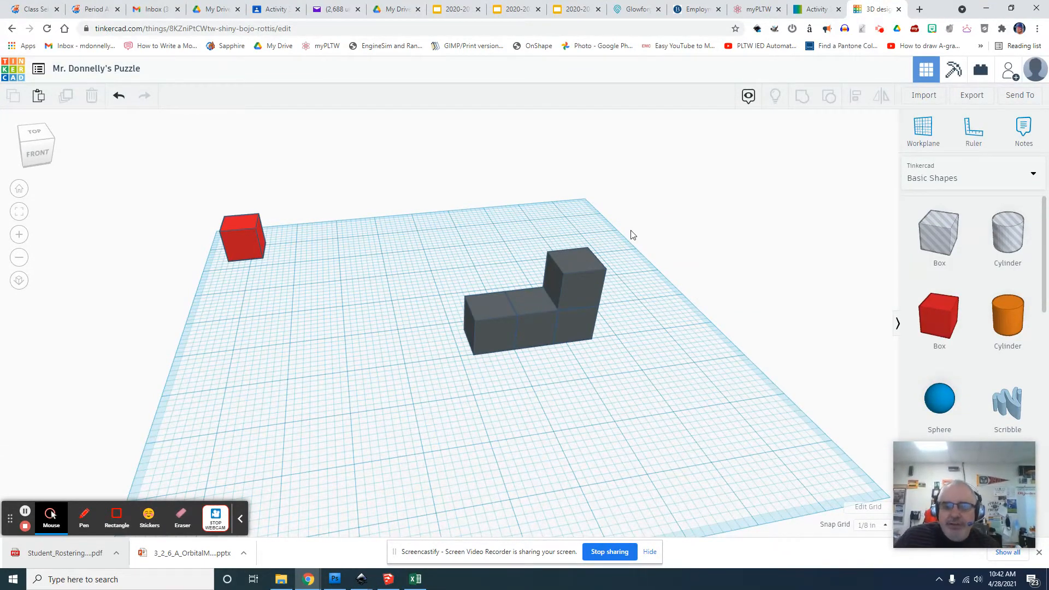
{"action": "left_click_drag", "start_coordinate": [619, 232], "coordinate": [434, 374]}
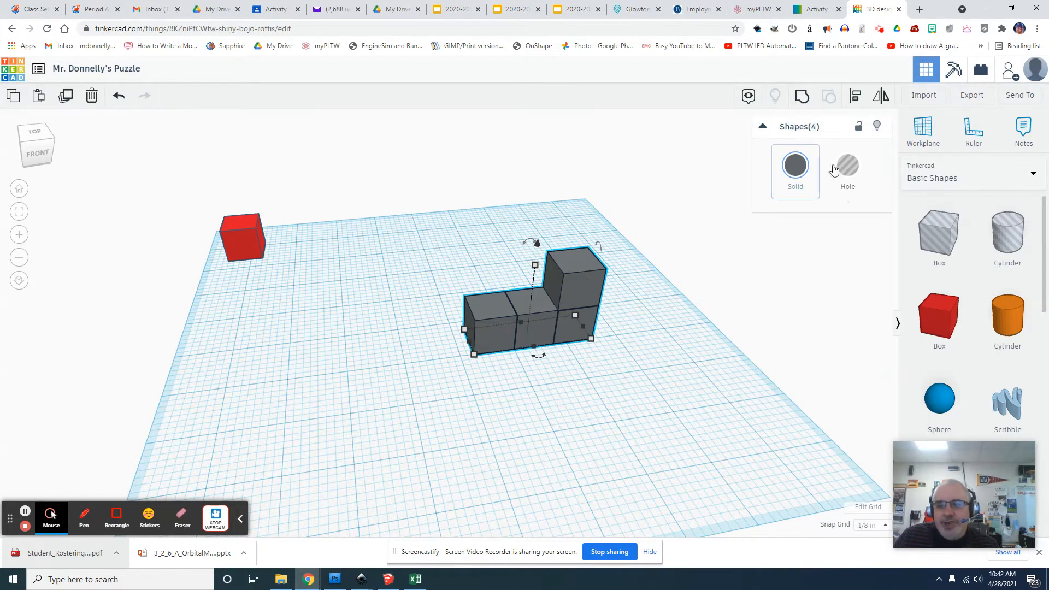
{"action": "left_click", "coordinate": [802, 99]}
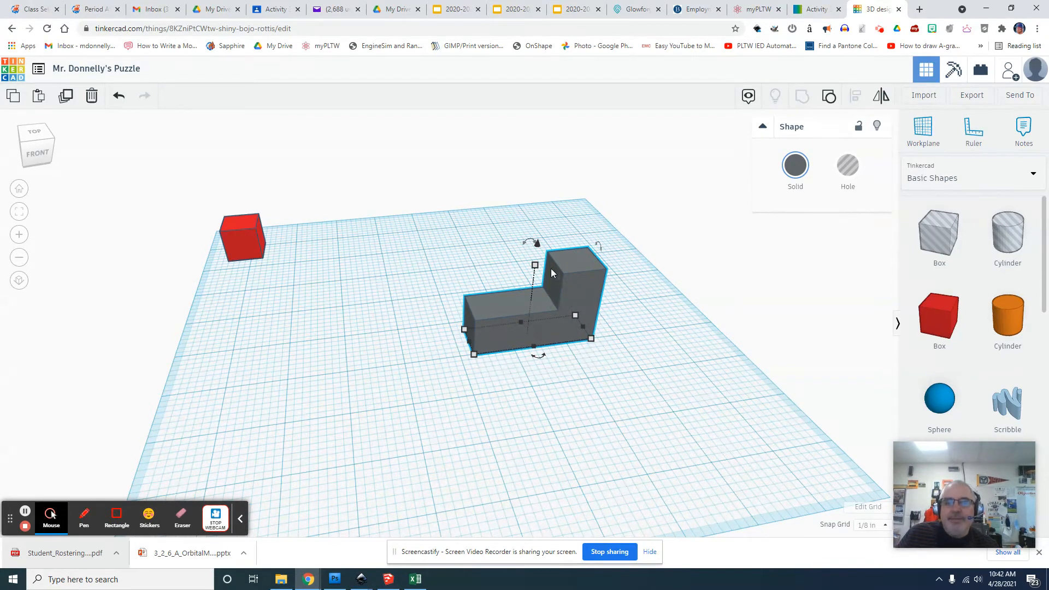
Step: Rotate the grouped dark gray piece 90° so its three-cube row stands upright
{"action": "left_click_drag", "start_coordinate": [530, 242], "coordinate": [466, 284]}
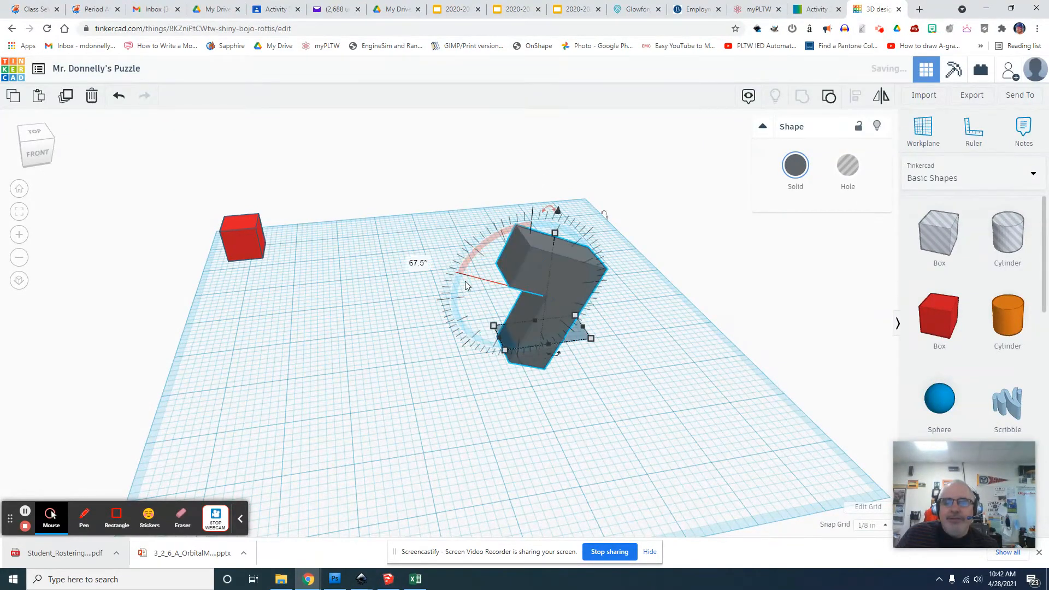
{"action": "left_click", "coordinate": [419, 262]}
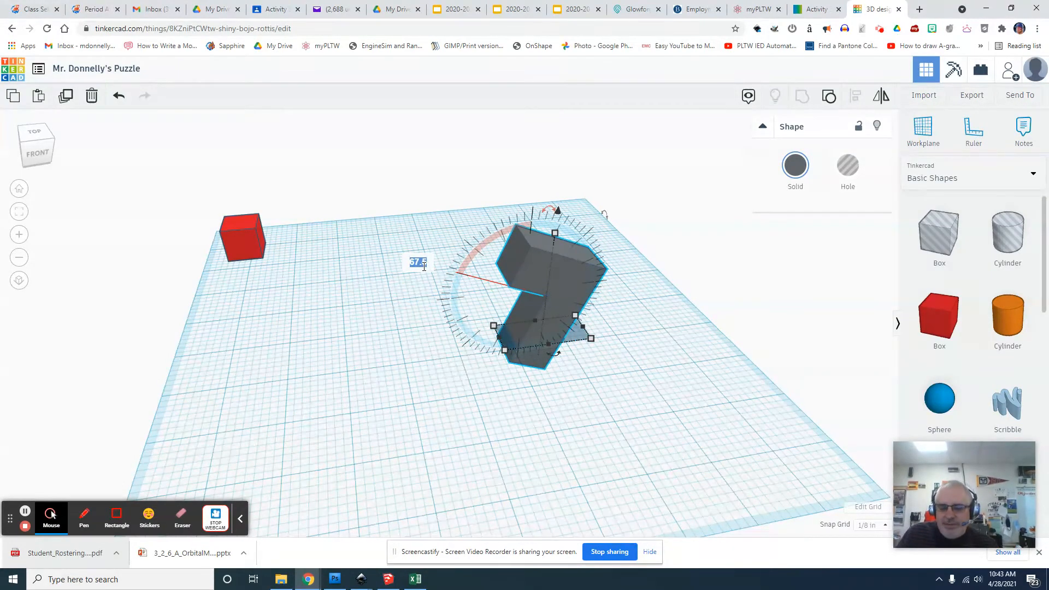
{"action": "type", "text": "90"}
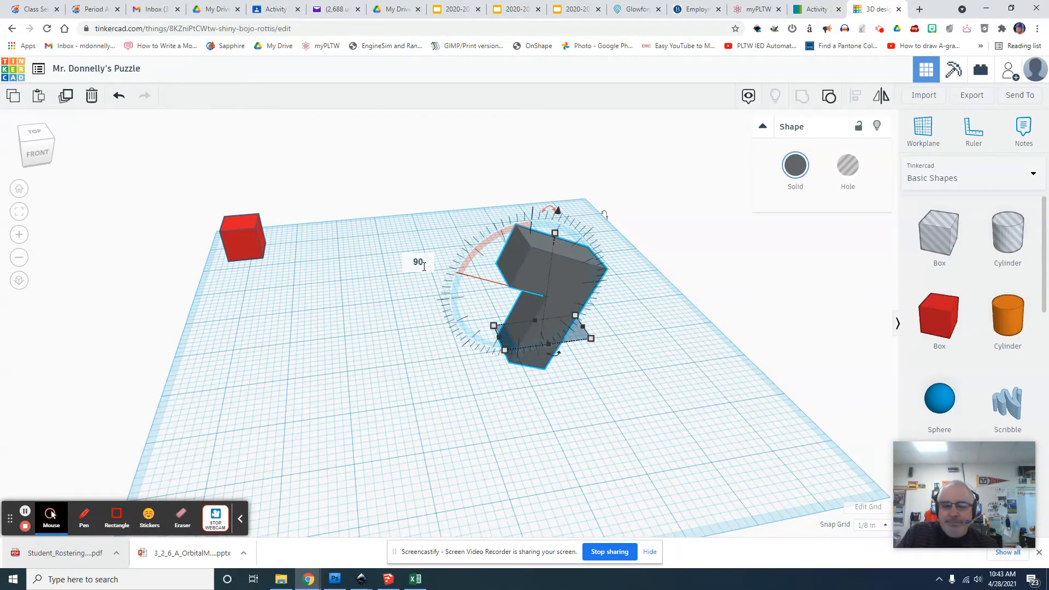
{"action": "key", "text": "Return"}
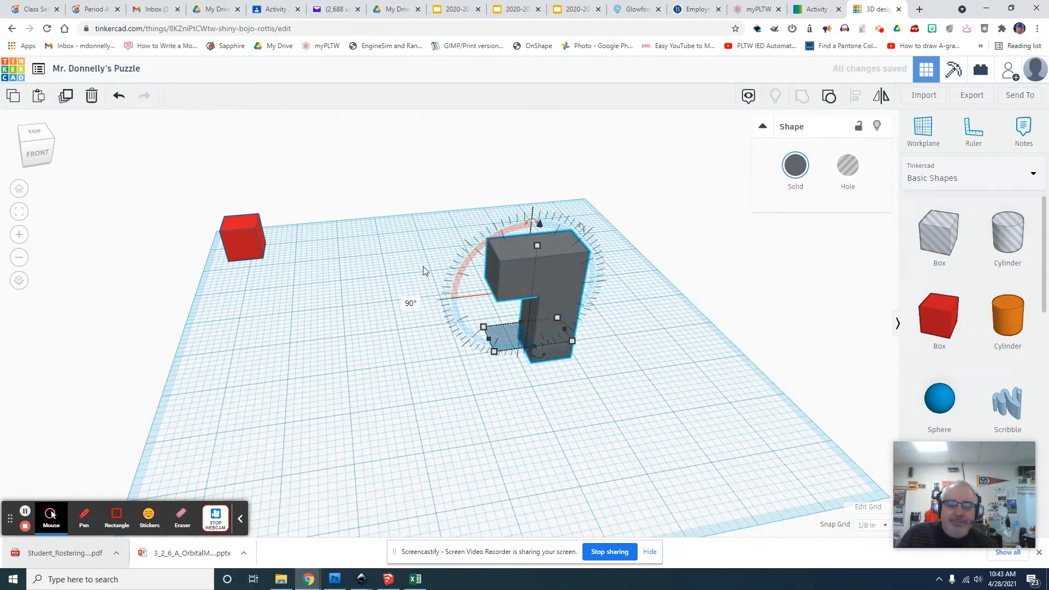
{"action": "left_click", "coordinate": [420, 263]}
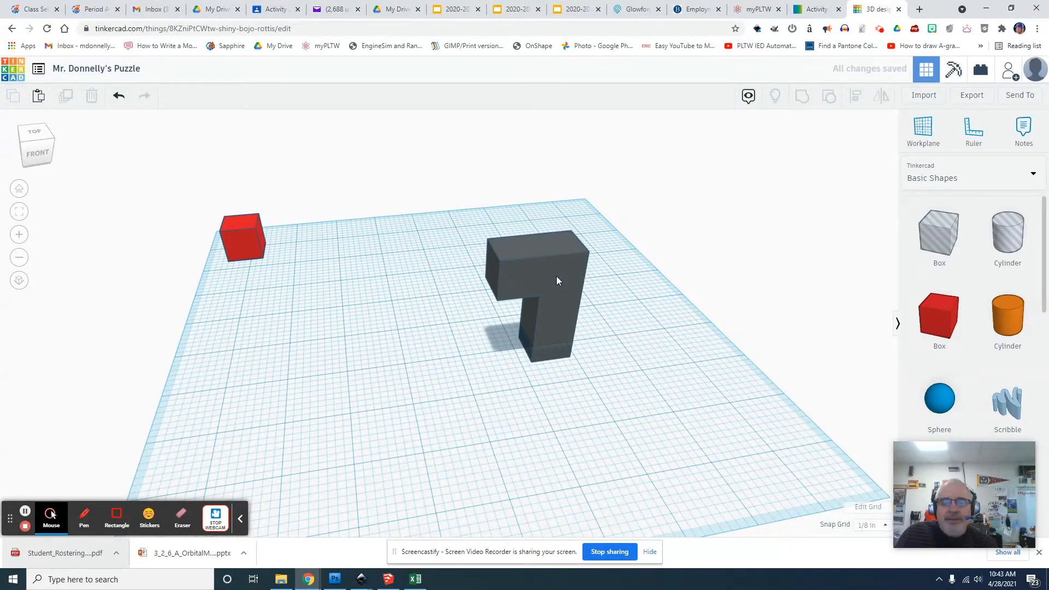
Step: Raise the upright dark gray piece until its base rests on the workplane
{"action": "left_click", "coordinate": [555, 320]}
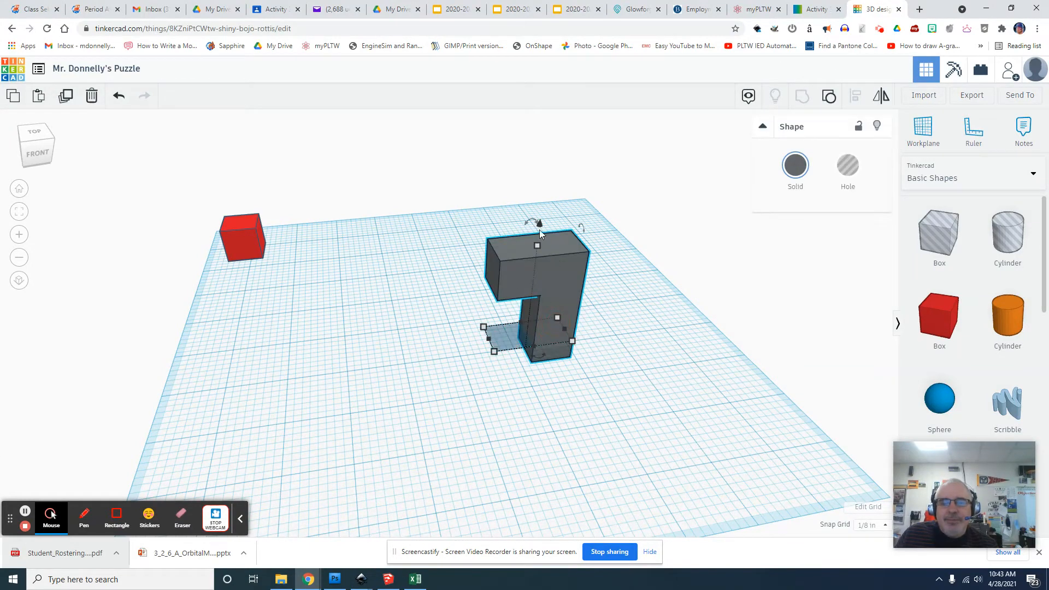
{"action": "left_click_drag", "start_coordinate": [540, 225], "coordinate": [545, 204]}
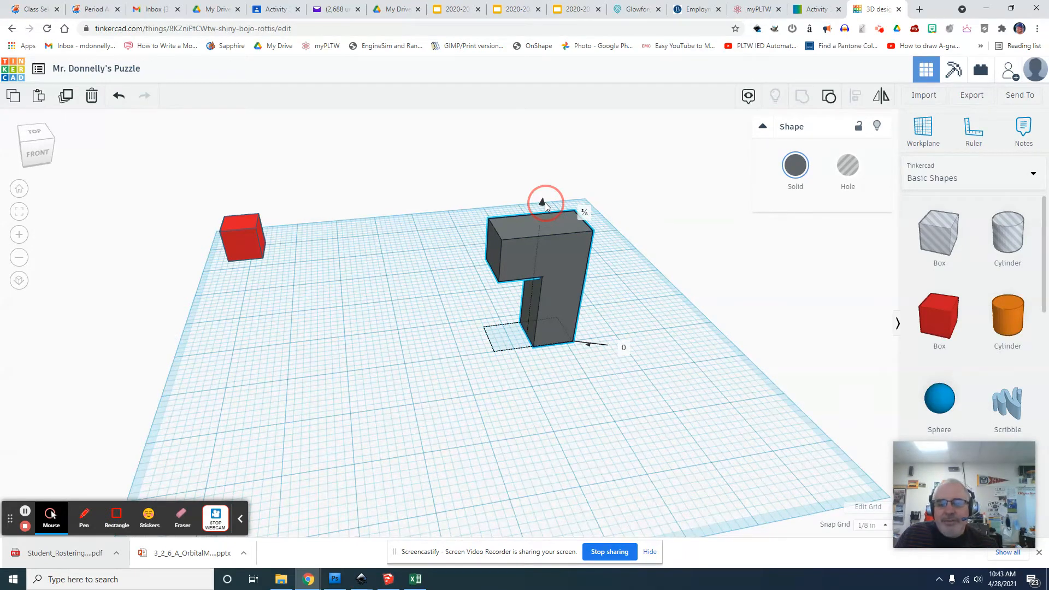
{"action": "left_click_drag", "start_coordinate": [546, 202], "coordinate": [544, 202]}
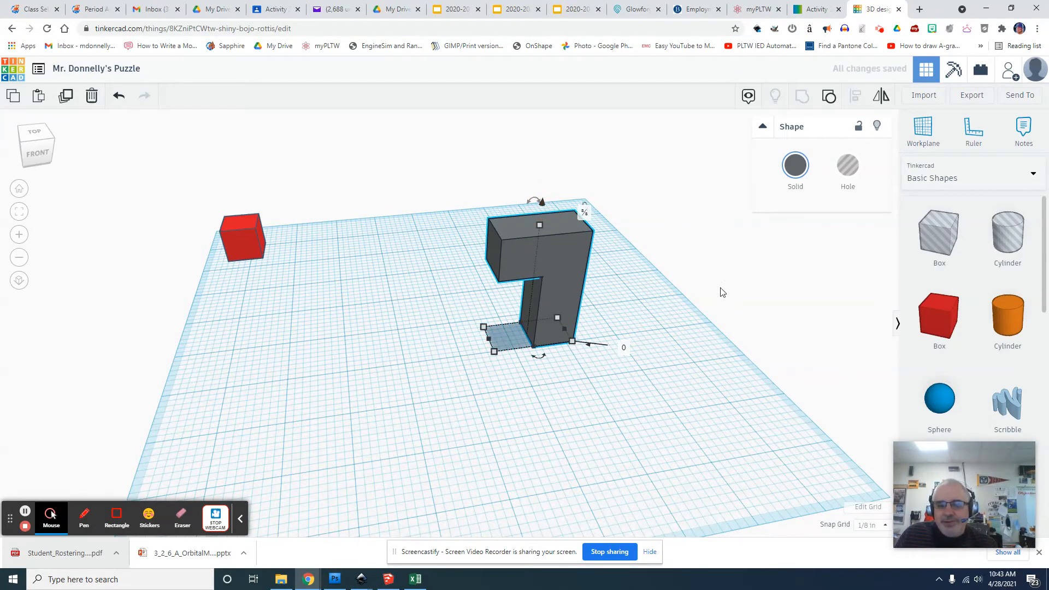
{"action": "left_click", "coordinate": [695, 316]}
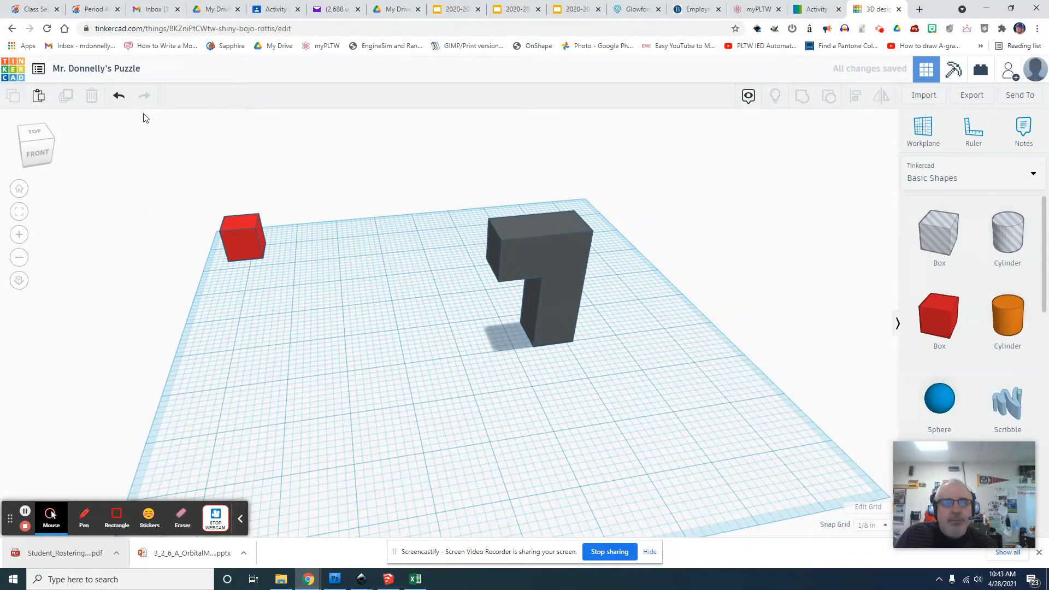
Step: Rename the design by adding the word "screencast" to the end of its current name
{"action": "left_click", "coordinate": [141, 68]}
{"action": "left_click", "coordinate": [153, 68]}
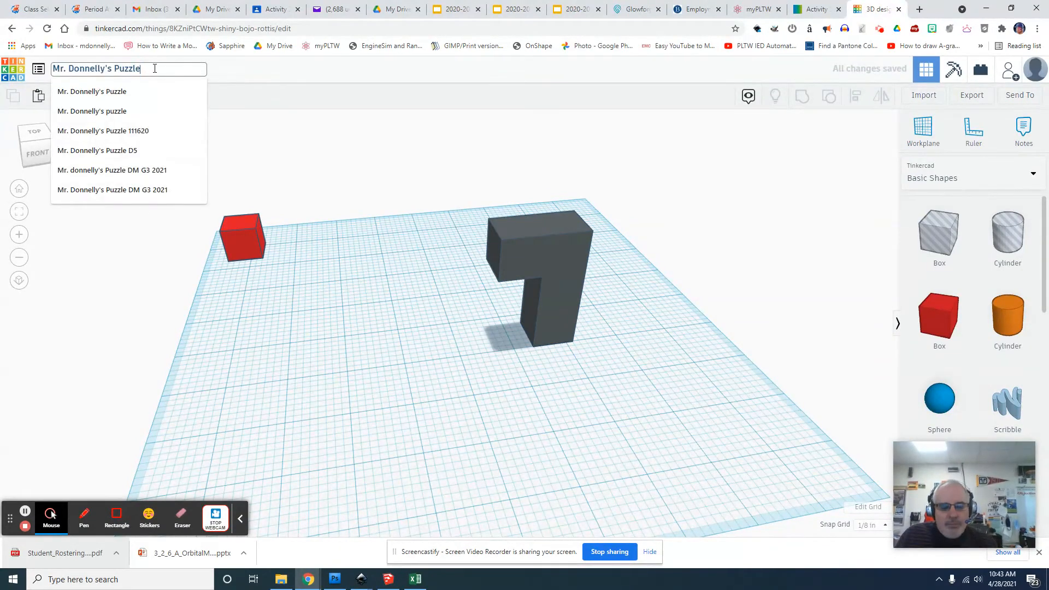
{"action": "type", "text": "sq"}
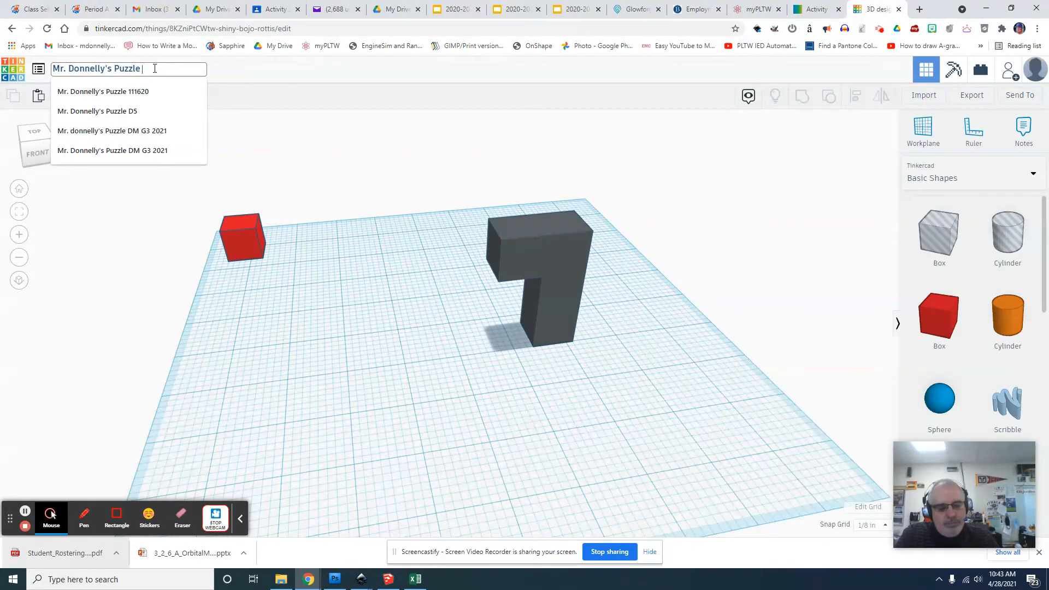
{"action": "type", "text": "rencast"}
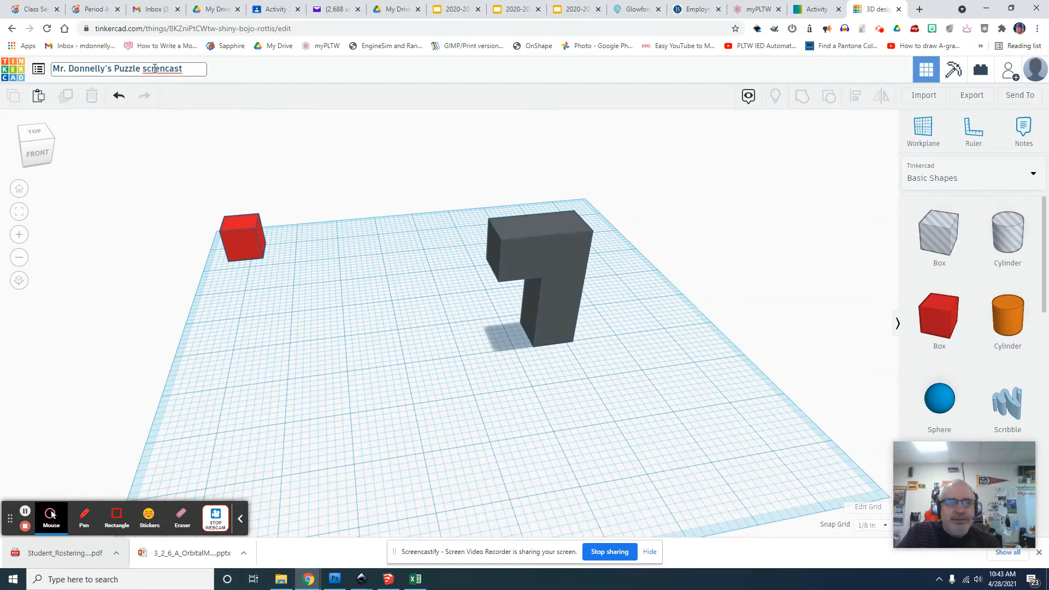
{"action": "triple_click", "coordinate": [156, 68]}
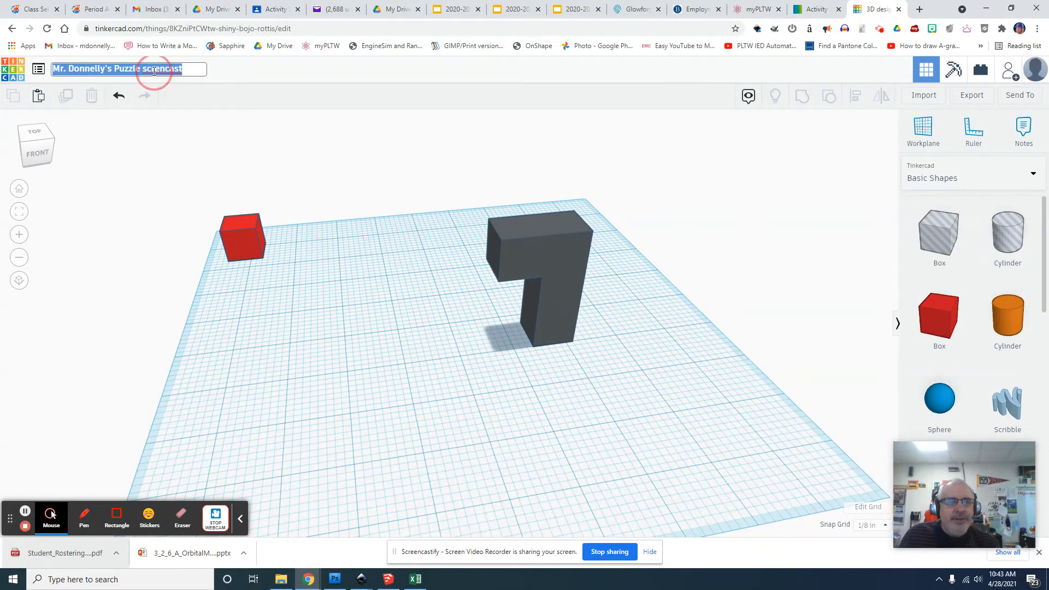
{"action": "left_click", "coordinate": [171, 69]}
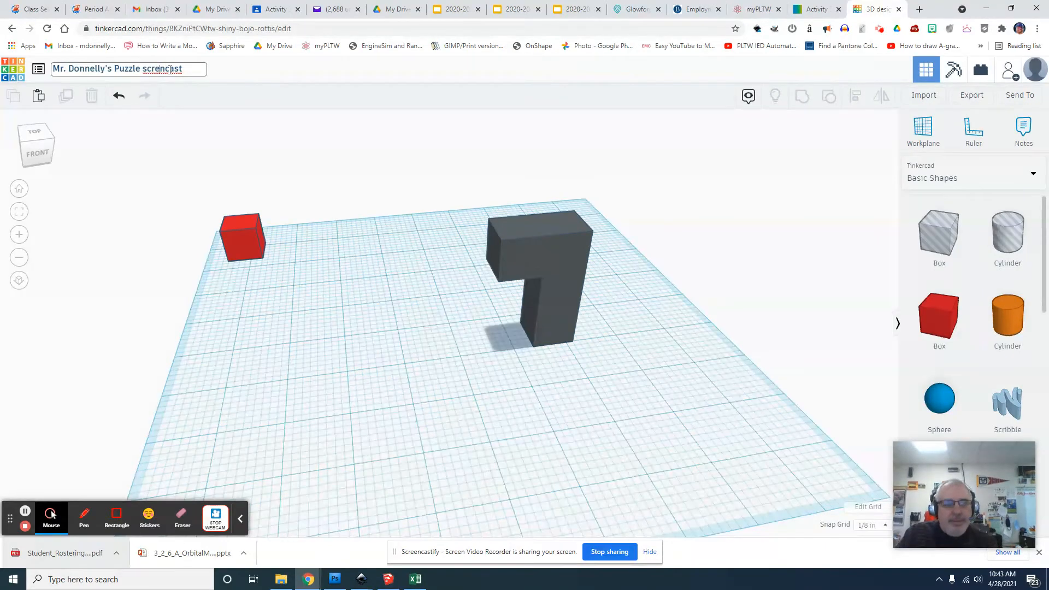
{"action": "type", "text": "e"}
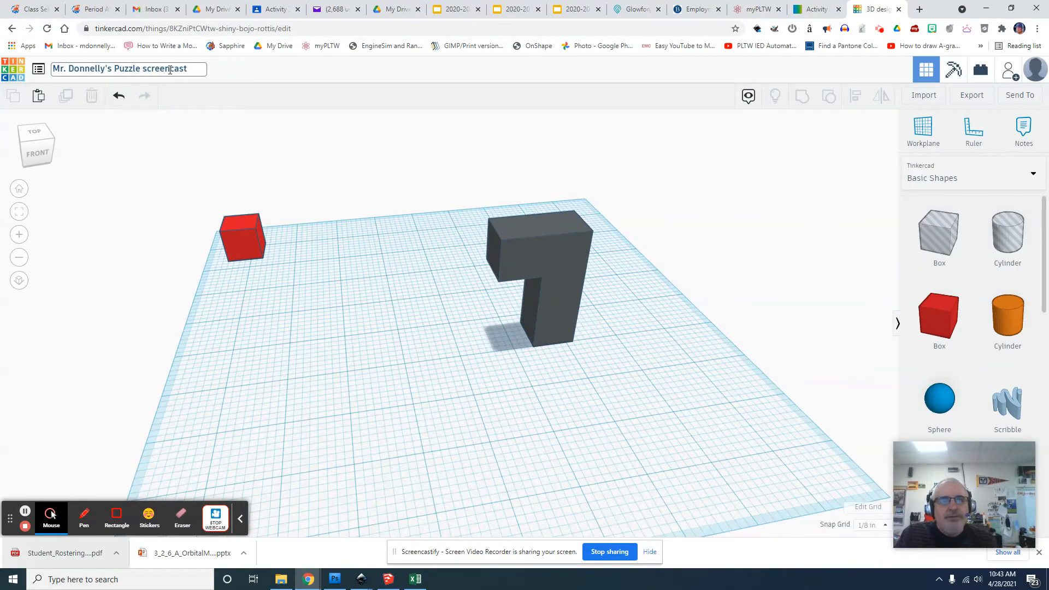
{"action": "key", "text": "Return"}
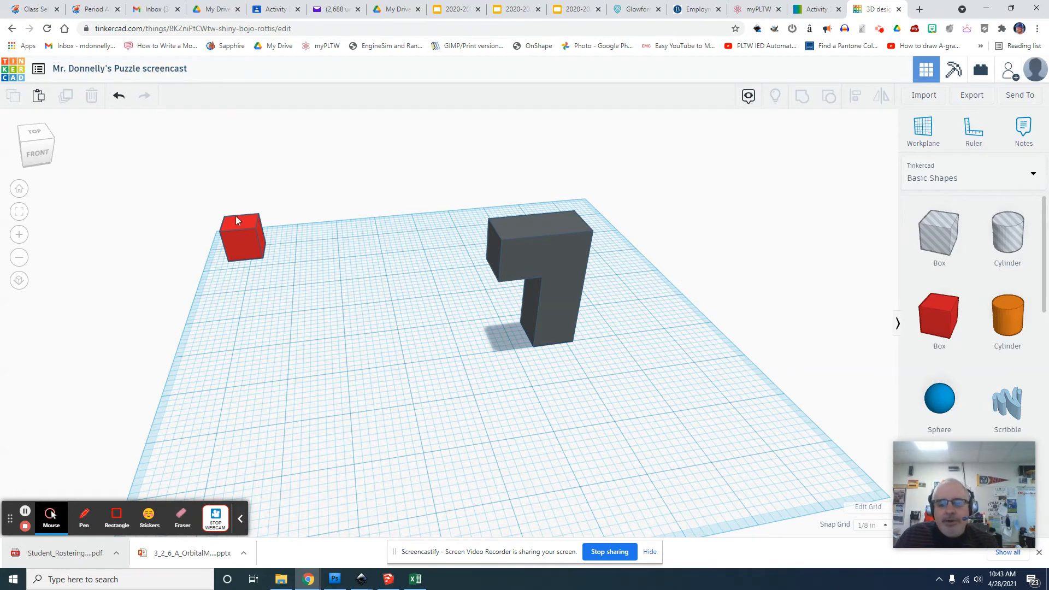
Step: Return to the dashboard and open the recent puzzle design showing two sets of coloured pieces for editing
{"action": "left_click", "coordinate": [23, 72]}
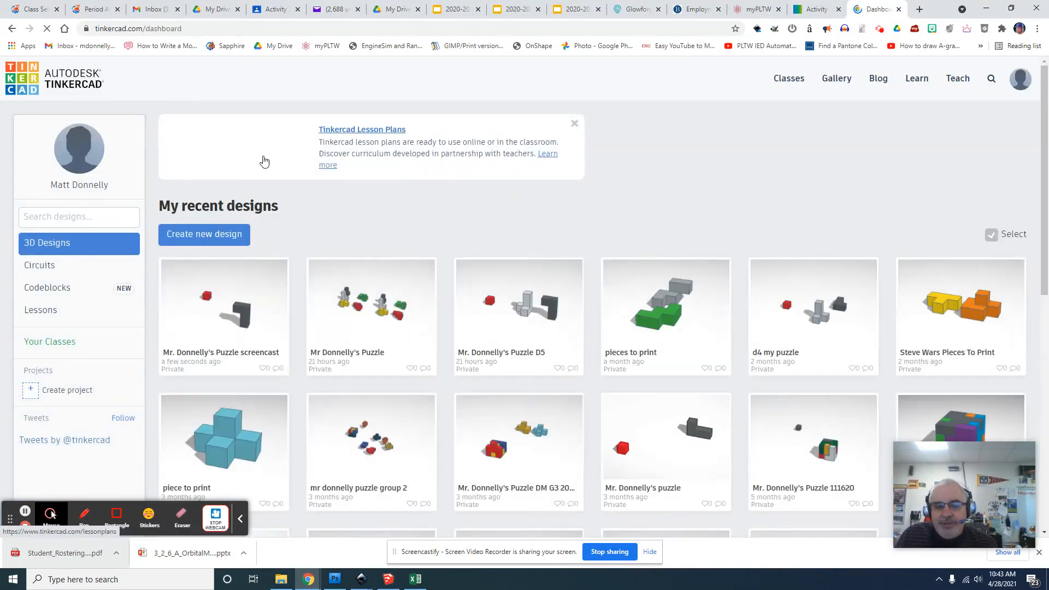
{"action": "left_click", "coordinate": [375, 330]}
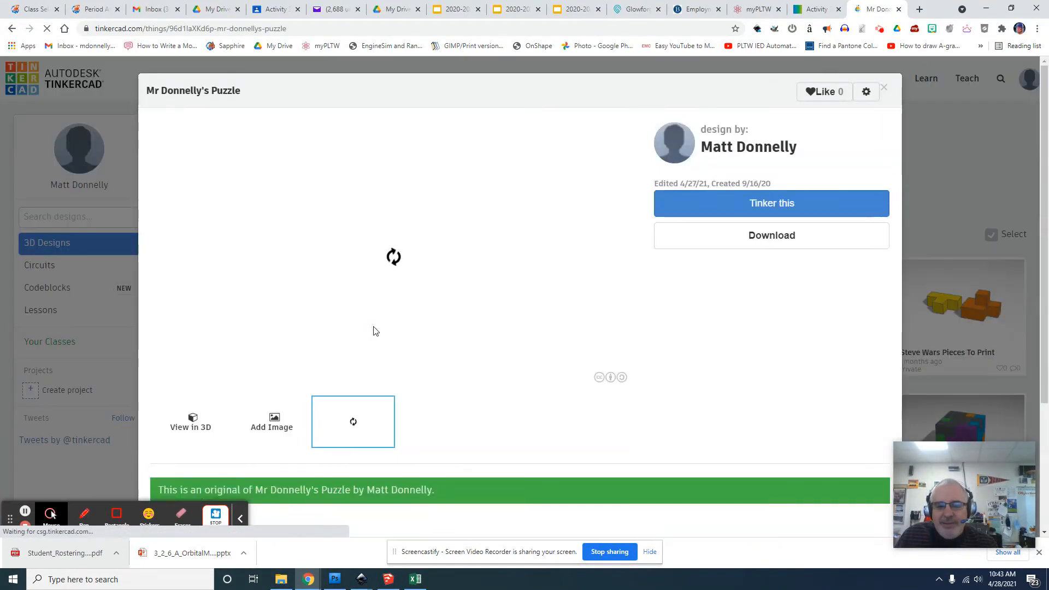
{"action": "left_click", "coordinate": [773, 210]}
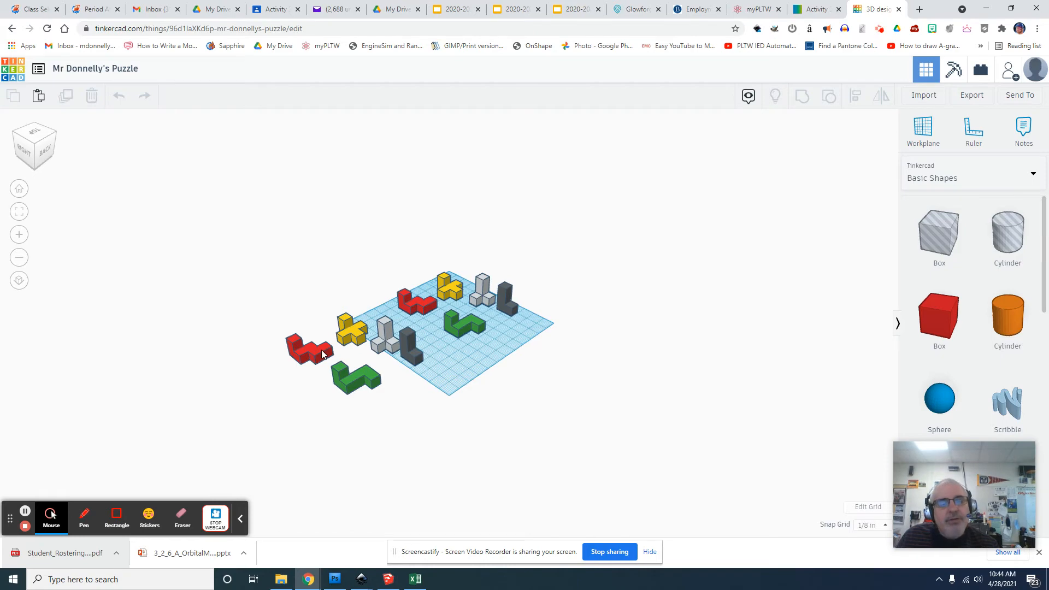
Step: Set the loose dark gray piece aside and fit the loose red and light gray pieces together at the workplane's near corner
{"action": "scroll", "coordinate": [418, 358], "scroll_direction": "up", "scroll_amount": 3}
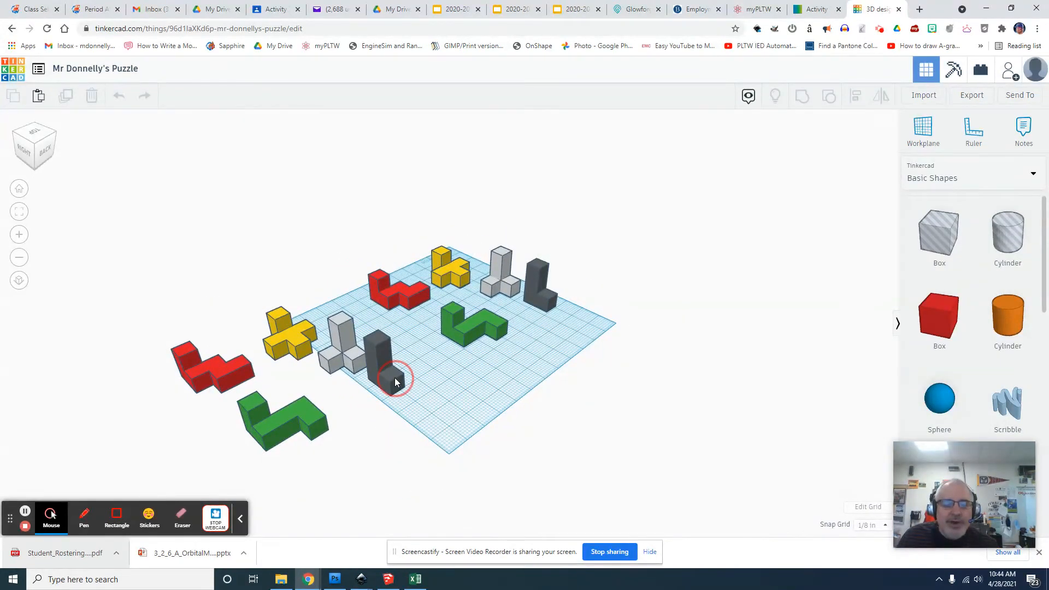
{"action": "left_click_drag", "start_coordinate": [394, 378], "coordinate": [333, 296]}
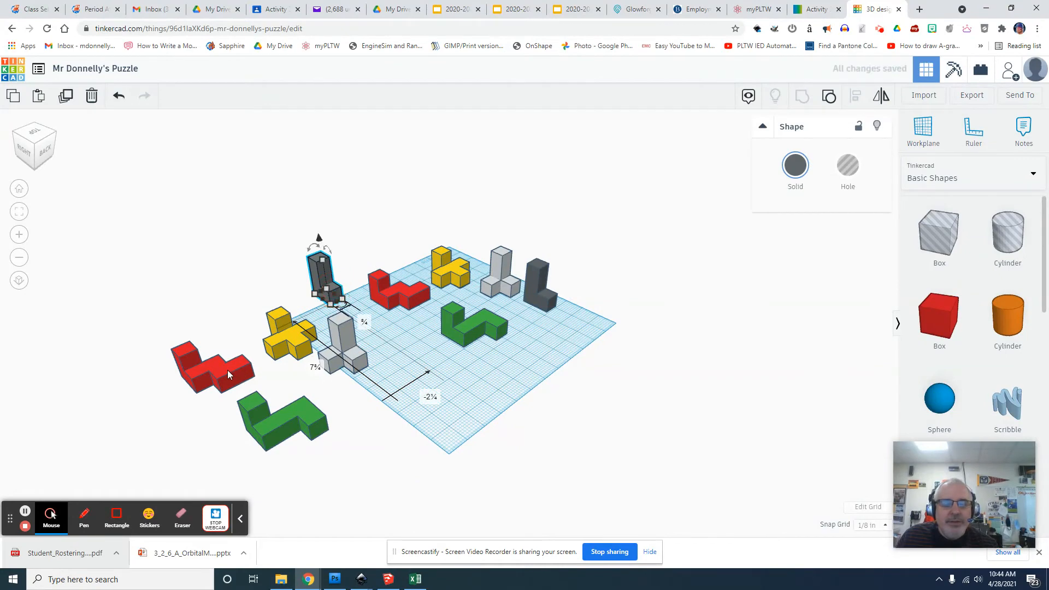
{"action": "left_click_drag", "start_coordinate": [228, 374], "coordinate": [437, 412]}
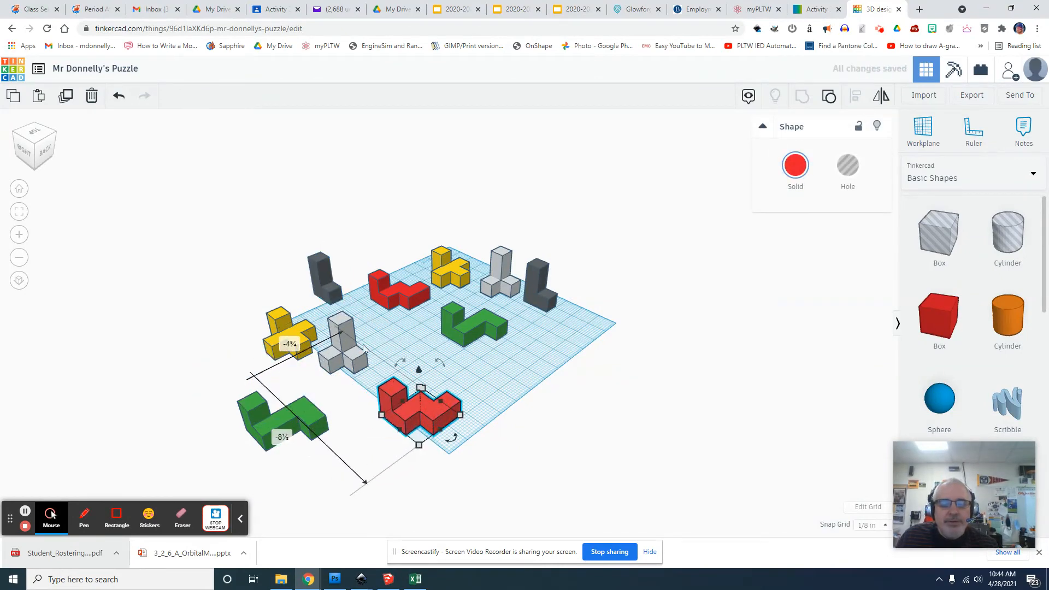
{"action": "left_click_drag", "start_coordinate": [349, 333], "coordinate": [430, 367]}
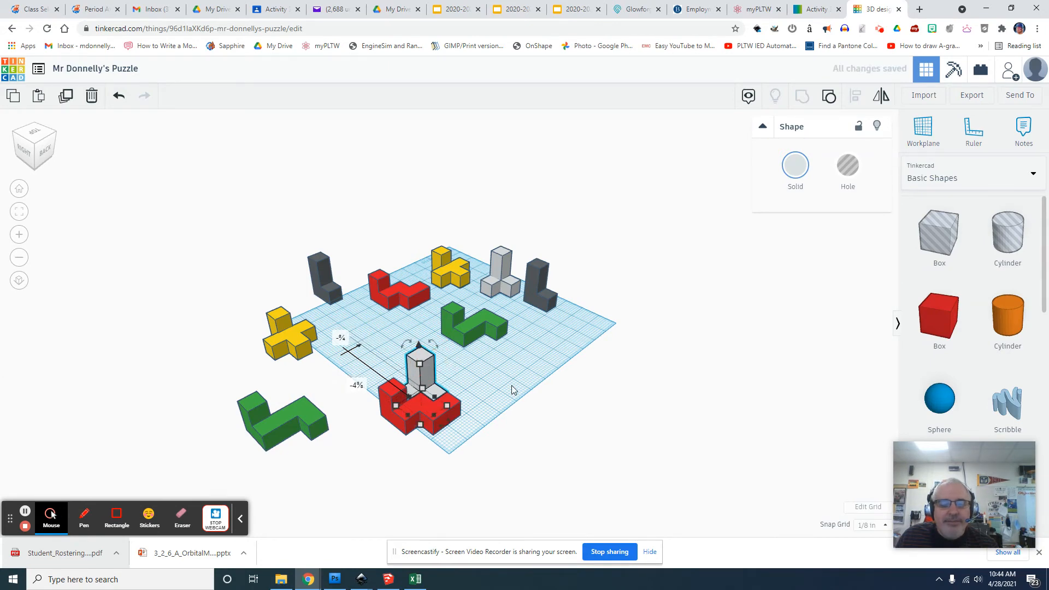
Step: Rotate the loose yellow piece 90° about its vertical axis
{"action": "left_click", "coordinate": [304, 343]}
{"action": "mouse_move", "coordinate": [318, 363]}
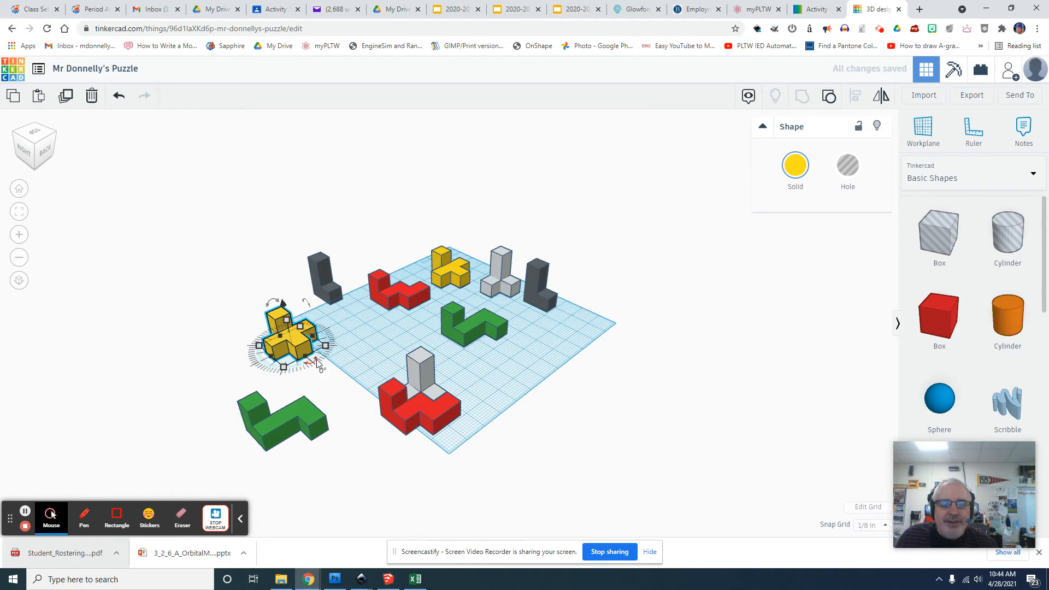
{"action": "left_click_drag", "start_coordinate": [318, 363], "coordinate": [293, 381]}
{"action": "type", "text": "90"}
{"action": "key", "text": "Return"}
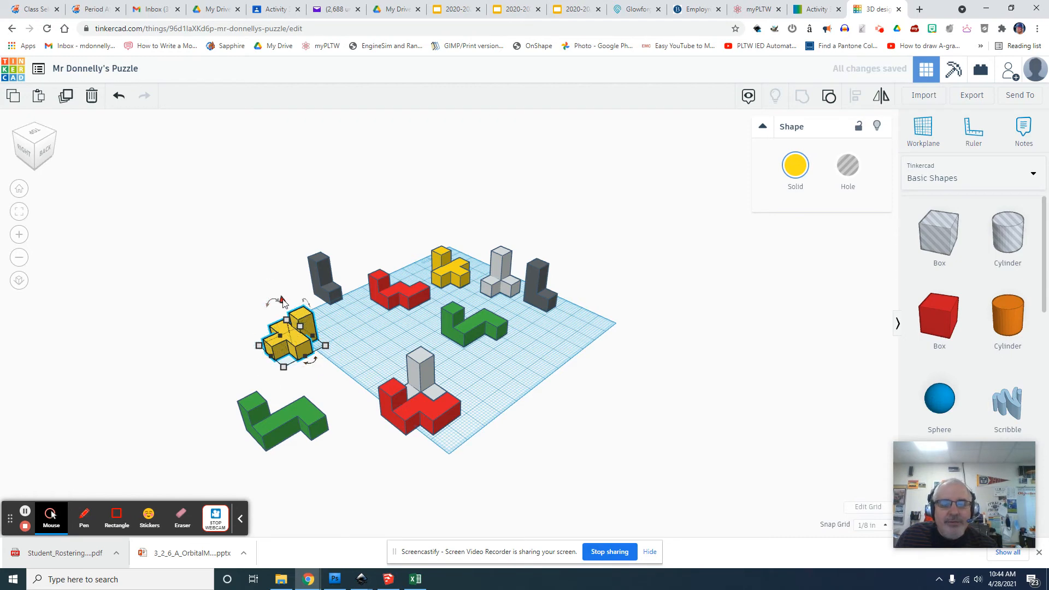
Step: Raise the yellow piece 3/4 in and fit it on top of the red piece beside the light gray column
{"action": "mouse_move", "coordinate": [282, 301]}
{"action": "left_mouse_down"}
{"action": "mouse_move", "coordinate": [281, 274]}
{"action": "mouse_move", "coordinate": [282, 285]}
{"action": "left_mouse_up"}
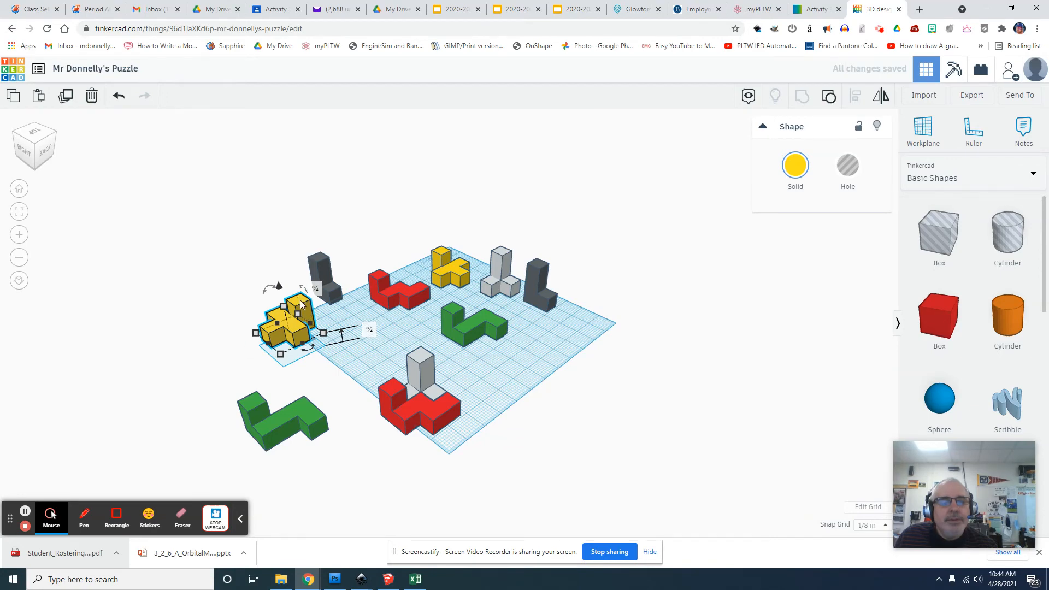
{"action": "left_click_drag", "start_coordinate": [305, 314], "coordinate": [441, 377]}
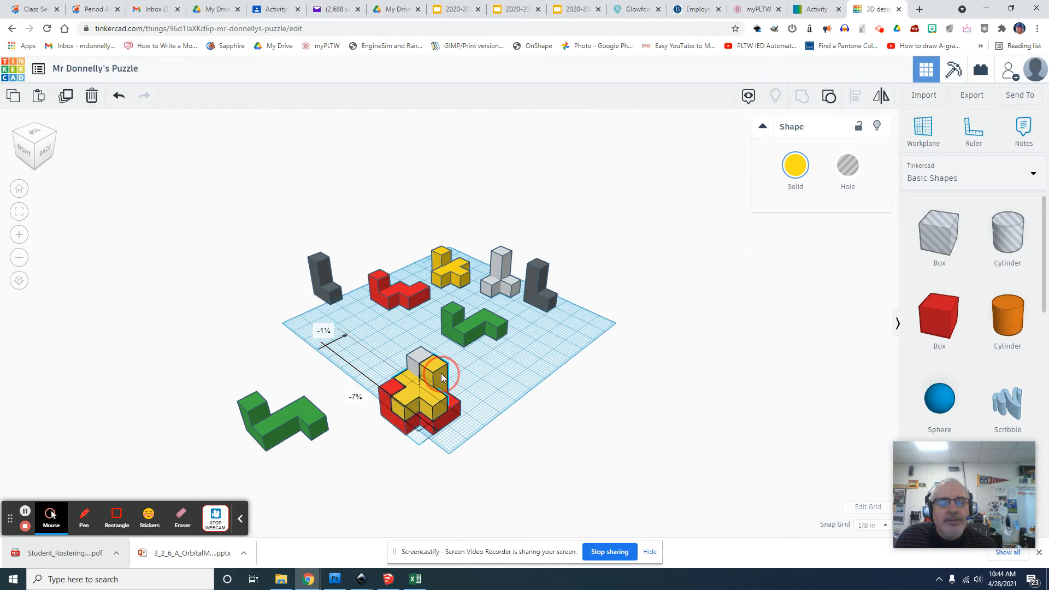
Step: Flip the loose green piece upside down and rotate it 90° about its vertical axis
{"action": "left_click", "coordinate": [312, 425]}
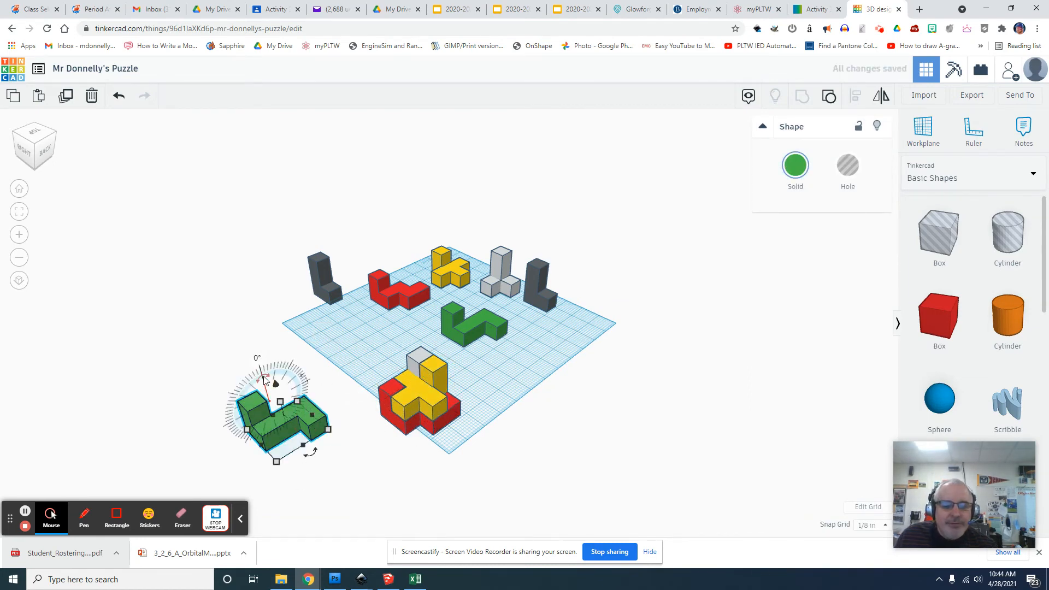
{"action": "left_click_drag", "start_coordinate": [264, 381], "coordinate": [215, 437]}
{"action": "left_click", "coordinate": [361, 476]}
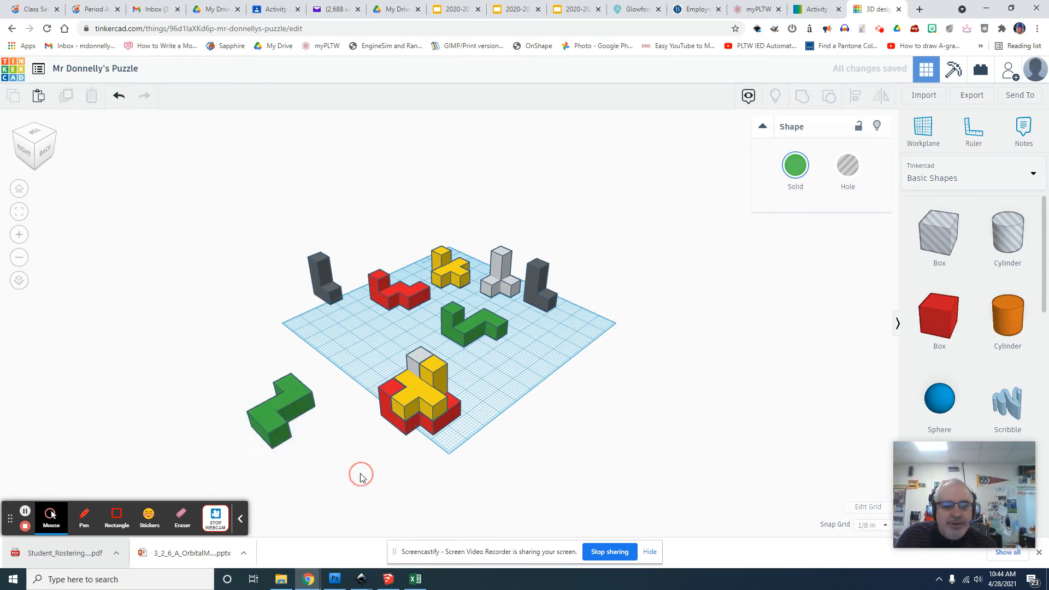
{"action": "left_click", "coordinate": [296, 392]}
{"action": "left_click_drag", "start_coordinate": [309, 452], "coordinate": [266, 470]}
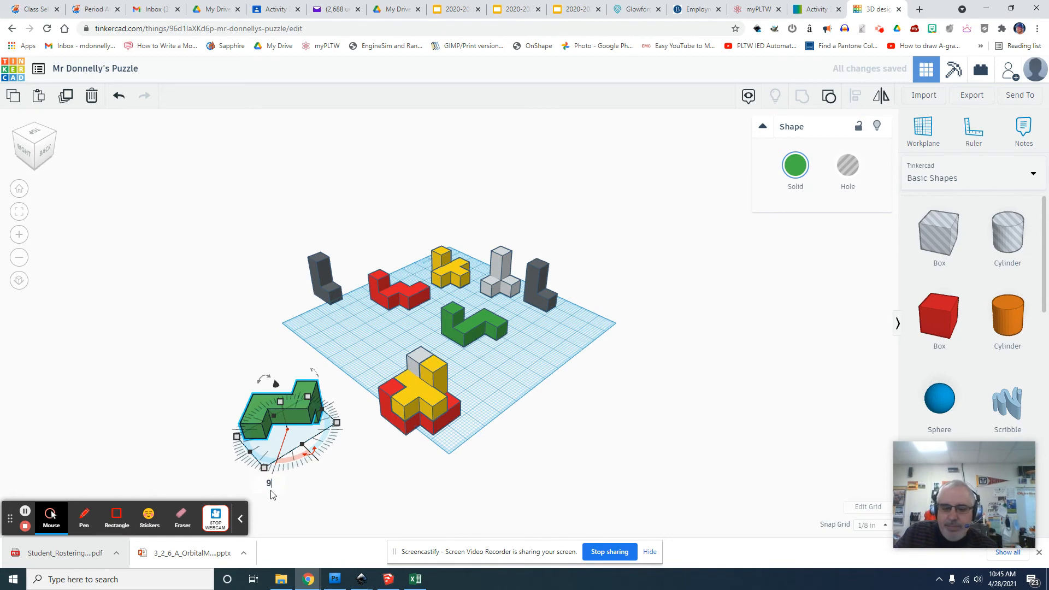
{"action": "type", "text": "90"}
{"action": "key", "text": "Return"}
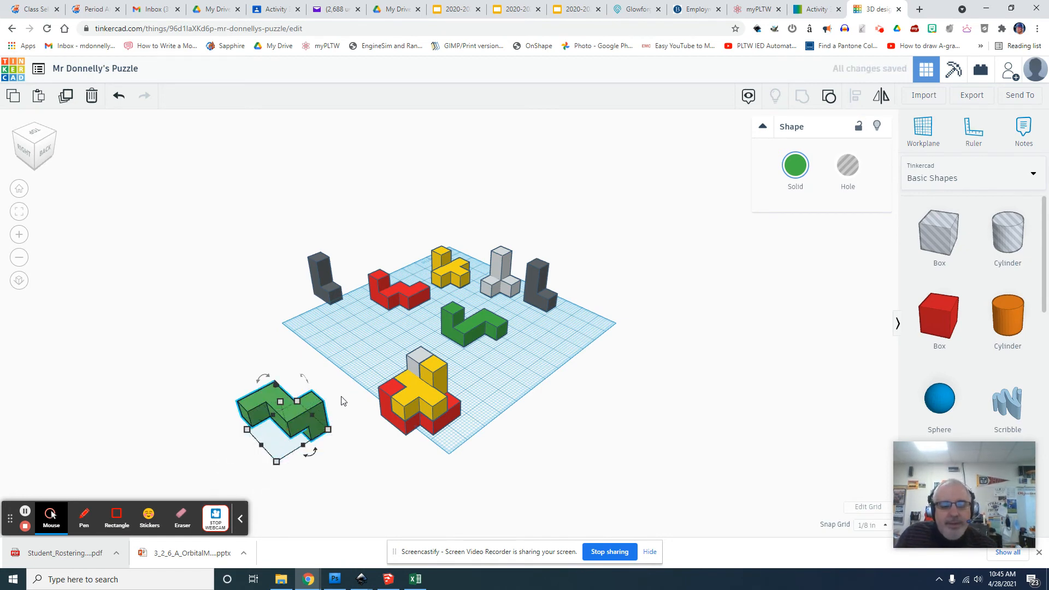
Step: Move the green piece to the assembly and raise it 3/4 in so it interlocks around the yellow and light gray pieces
{"action": "left_click_drag", "start_coordinate": [322, 414], "coordinate": [421, 358]}
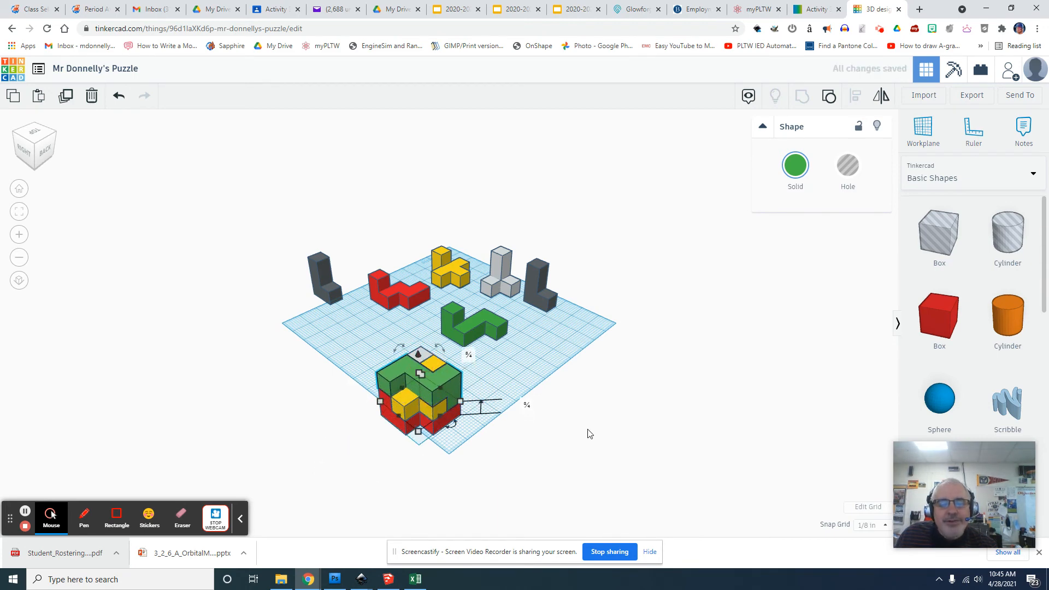
{"action": "left_click", "coordinate": [585, 432]}
Step: Turn the set-aside dark gray piece upside down and slot it into the open near corner of the cube assembly
{"action": "left_click_drag", "start_coordinate": [333, 294], "coordinate": [532, 407]}
{"action": "mouse_move", "coordinate": [546, 378]}
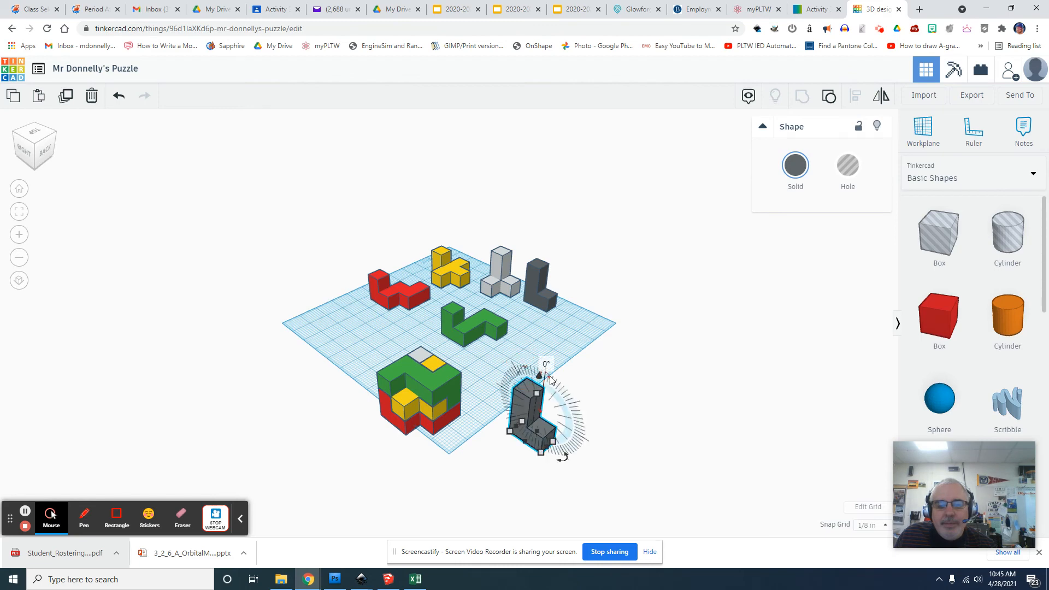
{"action": "left_click_drag", "start_coordinate": [551, 381], "coordinate": [418, 385]}
{"action": "left_click", "coordinate": [607, 414]}
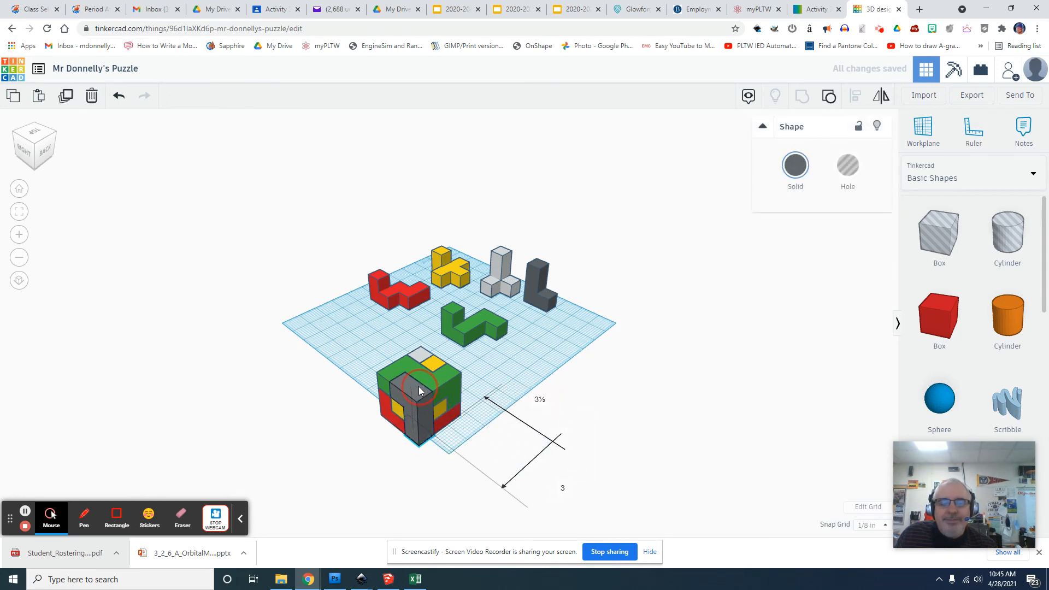
{"action": "left_click", "coordinate": [601, 412]}
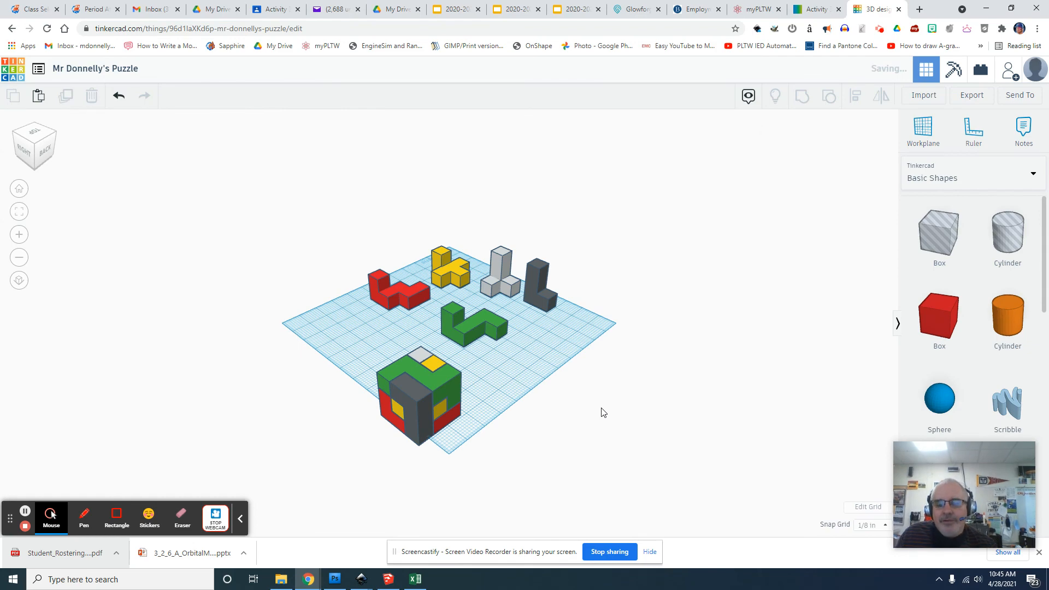